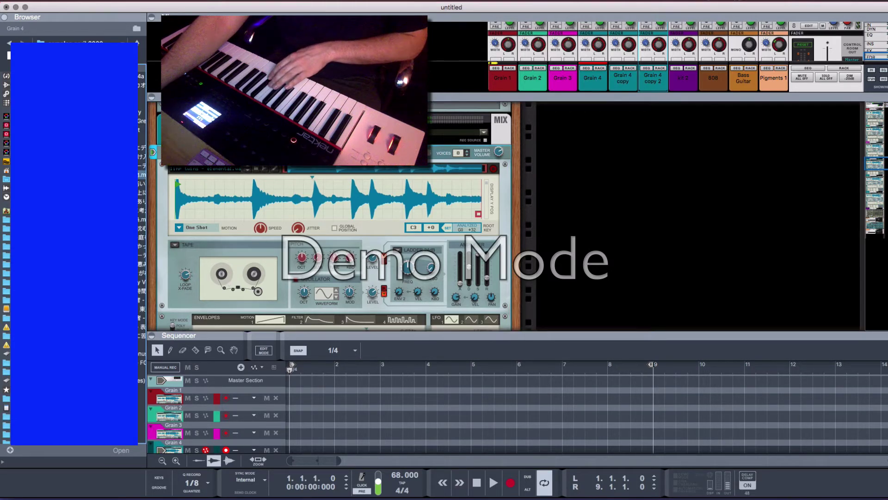
# Step: Load the sample 03 - Nmesh - 着物.mp3 into the Grain 4 sampler and play back the recorded loop
pyautogui.moveTo(142, 175); pyautogui.dragTo(265, 187)
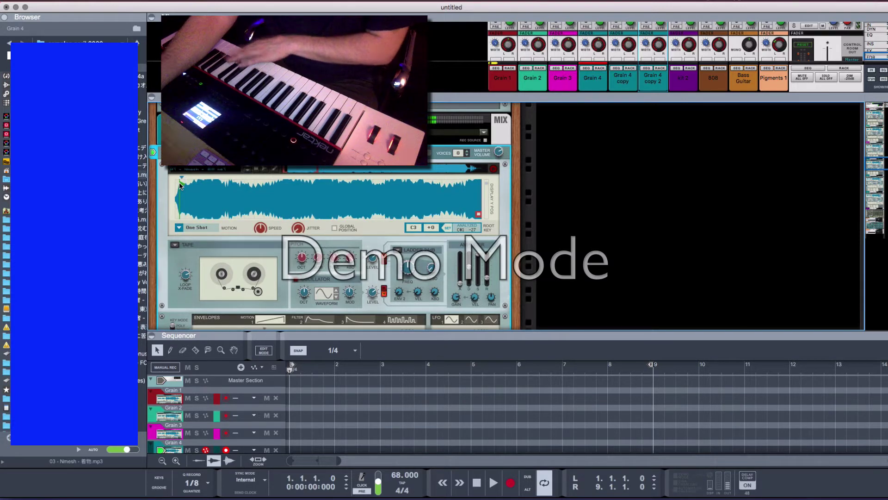
pyautogui.moveTo(468, 271)
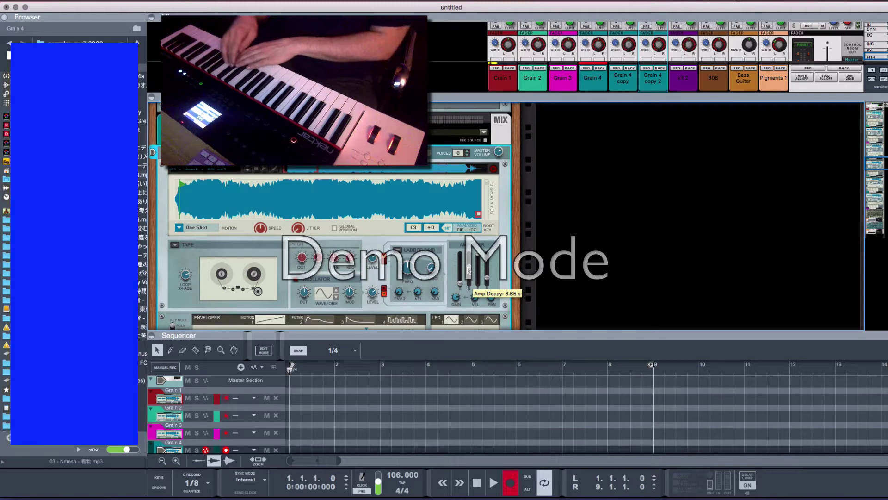
pyautogui.press('space')
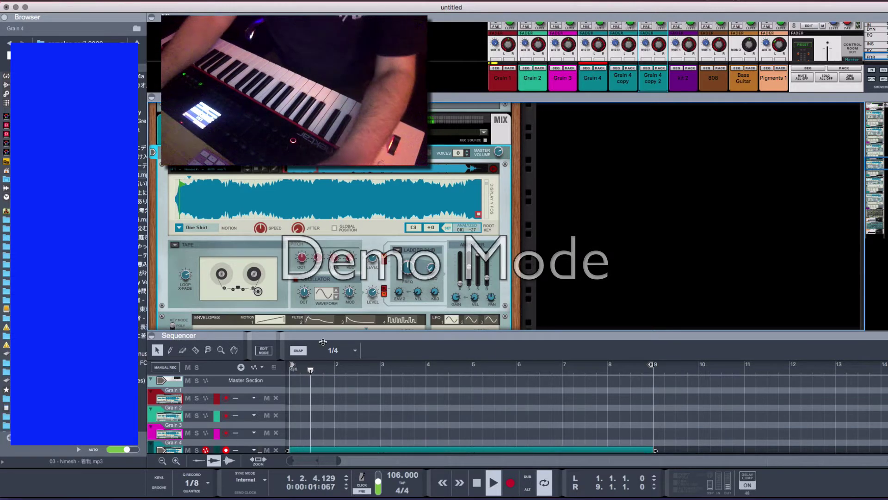
# Step: Open the recorded Grain 4 clip, extend its last note to bar 9 and its first note up to bar 3
pyautogui.scroll(-1, 632, 439)
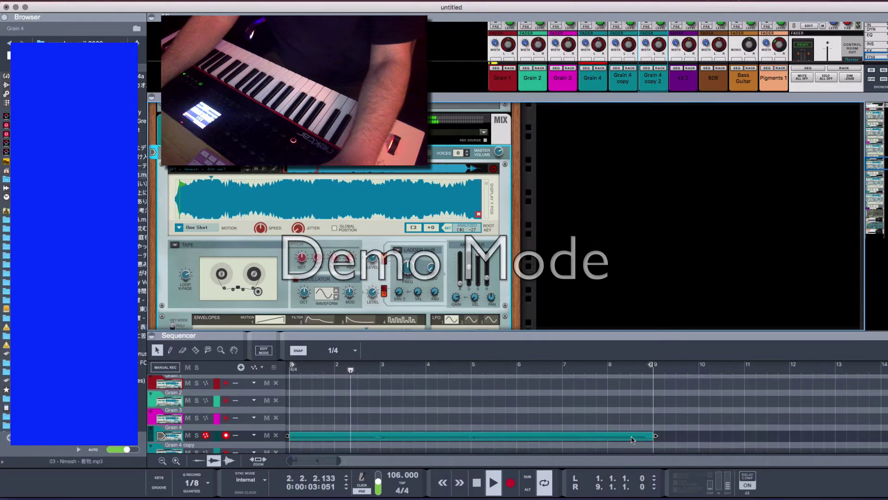
pyautogui.doubleClick(633, 439)
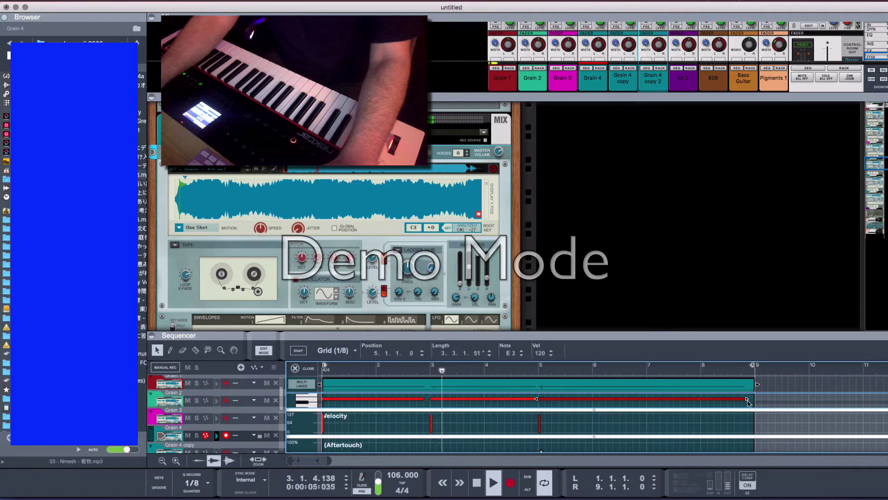
pyautogui.moveTo(748, 402); pyautogui.dragTo(757, 408)
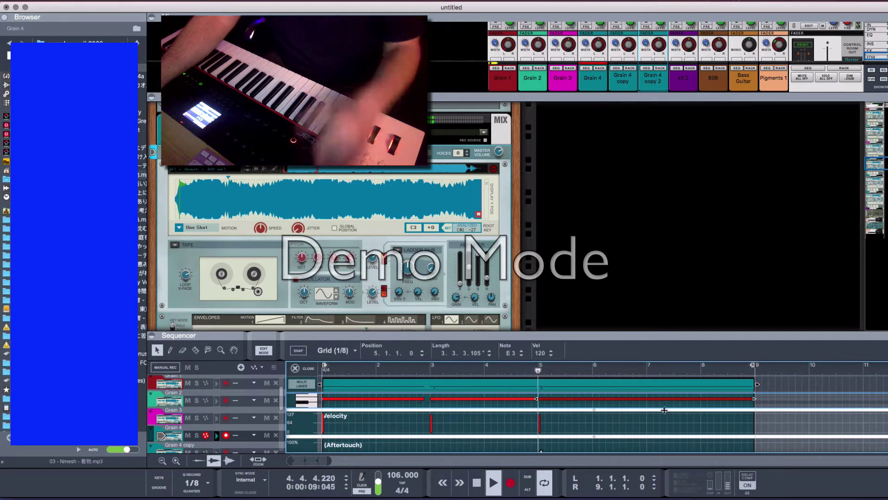
pyautogui.click(421, 398)
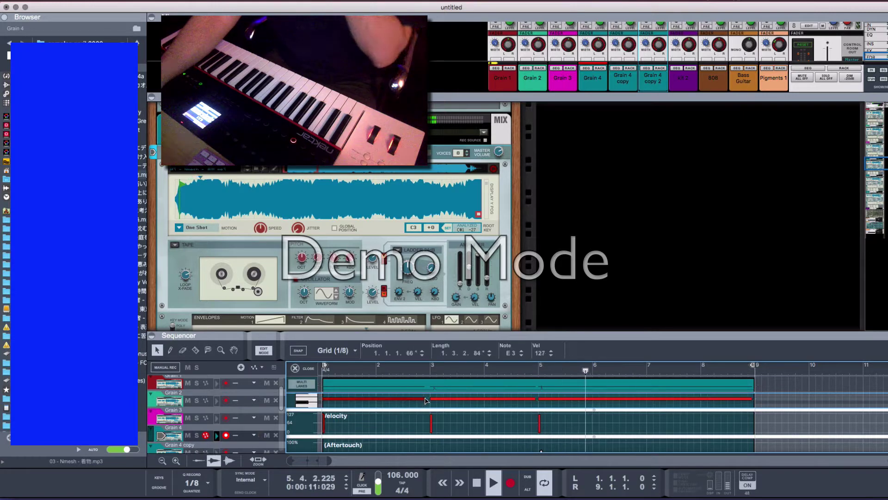
pyautogui.moveTo(425, 400); pyautogui.dragTo(430, 406)
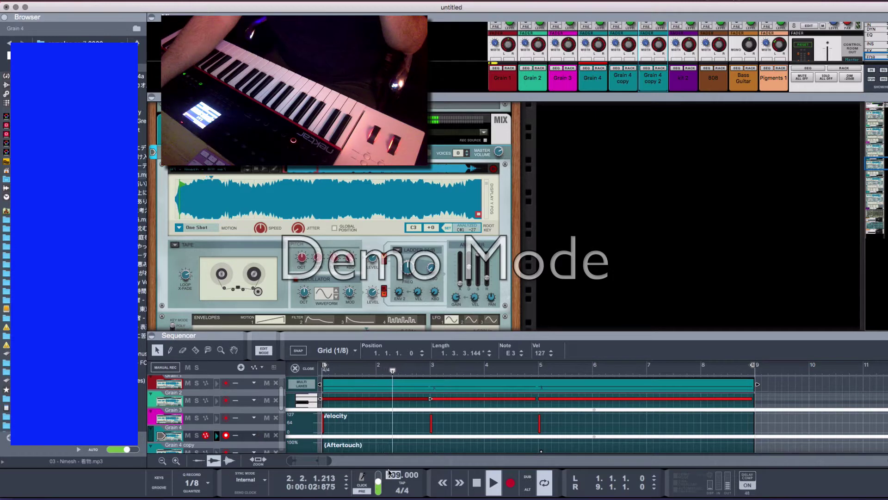
# Step: Set the song tempo to 110 BPM
pyautogui.scroll(1, 388, 472)
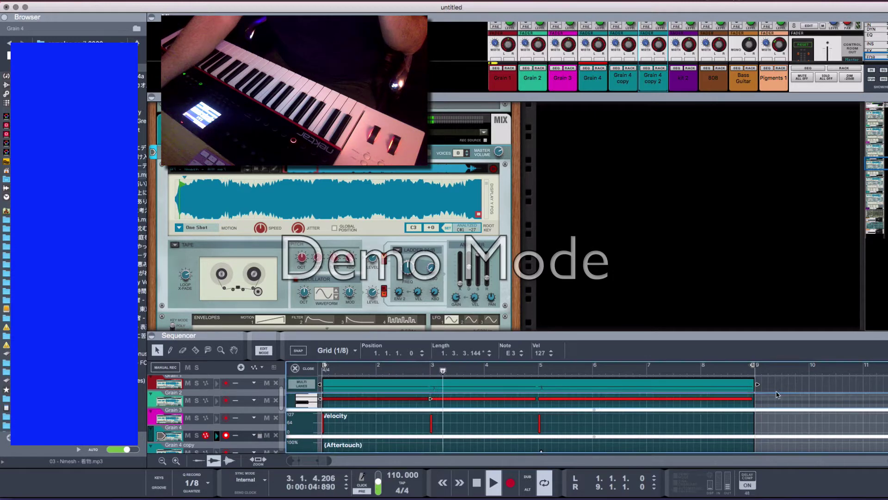
pyautogui.click(487, 284)
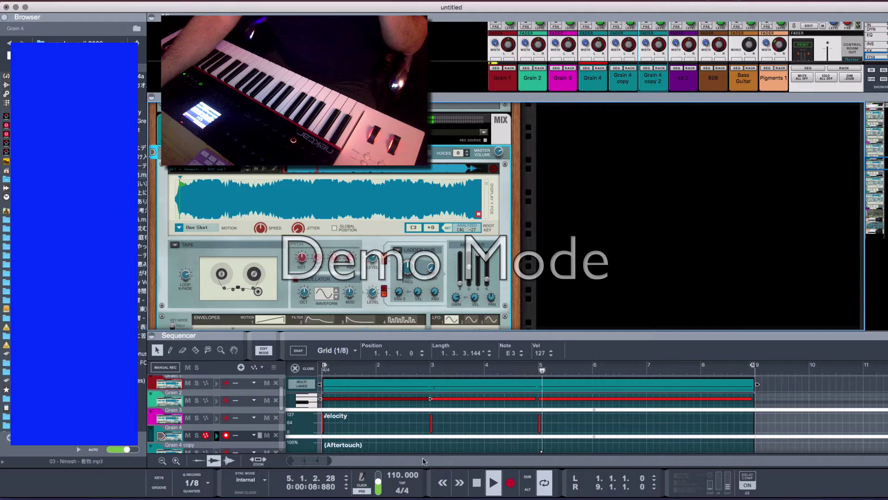
# Step: Enlarge the note editor and lengthen the Grain 4 notes to close the gaps, giving the last note a four-bar length
pyautogui.click(484, 408)
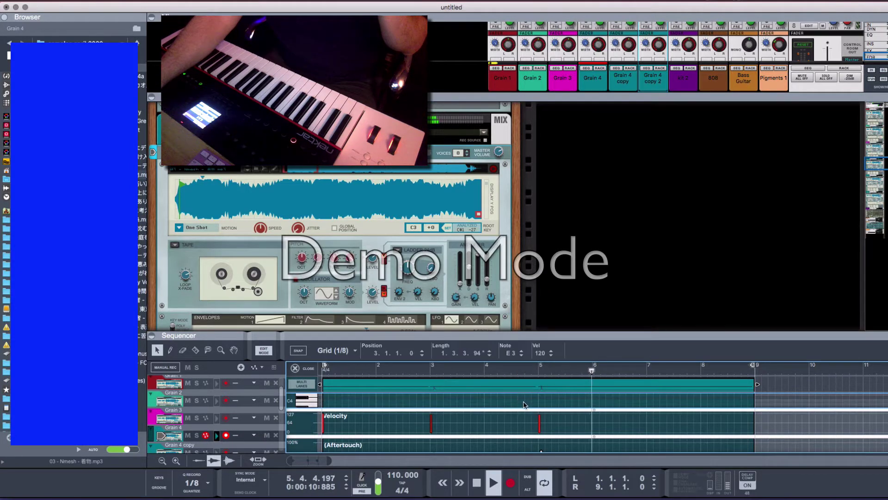
pyautogui.moveTo(526, 331); pyautogui.dragTo(528, 221)
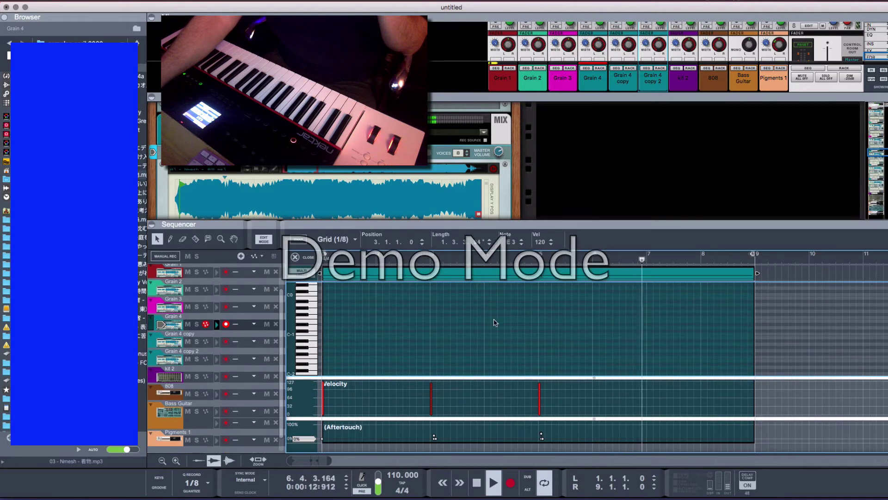
pyautogui.scroll(-1, 495, 331)
pyautogui.scroll(-2, 494, 331)
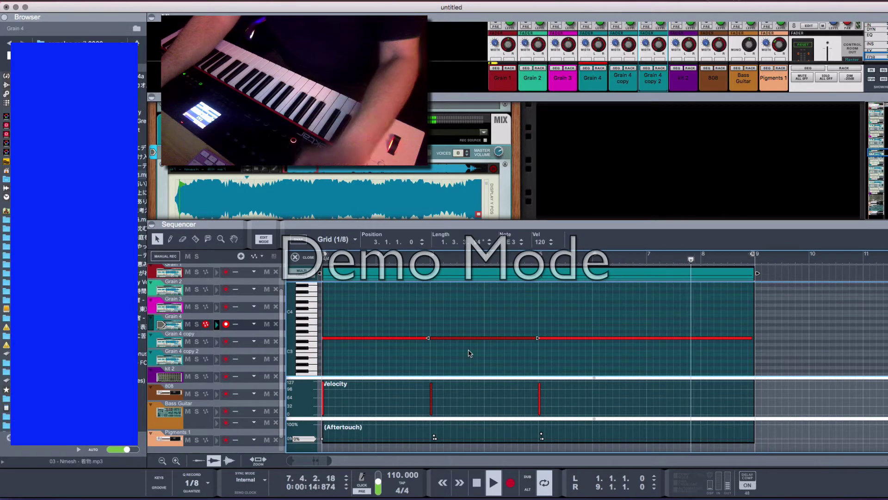
pyautogui.moveTo(537, 338); pyautogui.dragTo(537, 346)
pyautogui.click(428, 338)
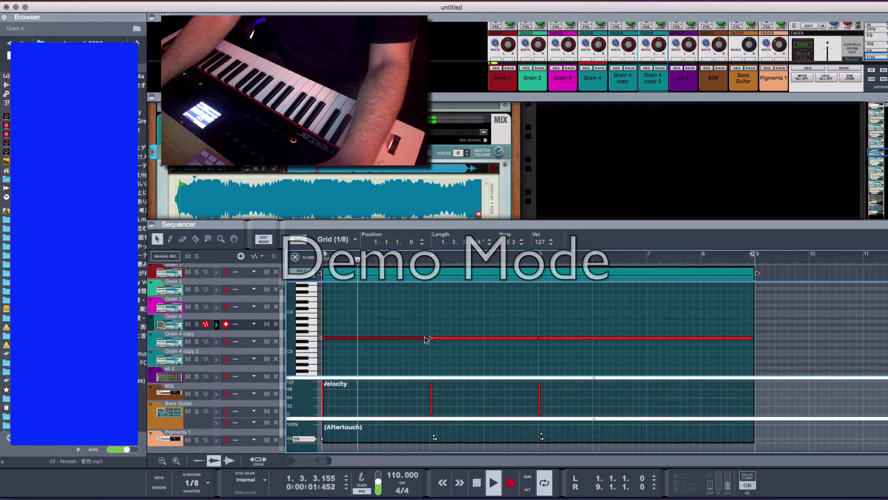
pyautogui.moveTo(432, 338); pyautogui.dragTo(432, 345)
pyautogui.moveTo(609, 314); pyautogui.dragTo(707, 357)
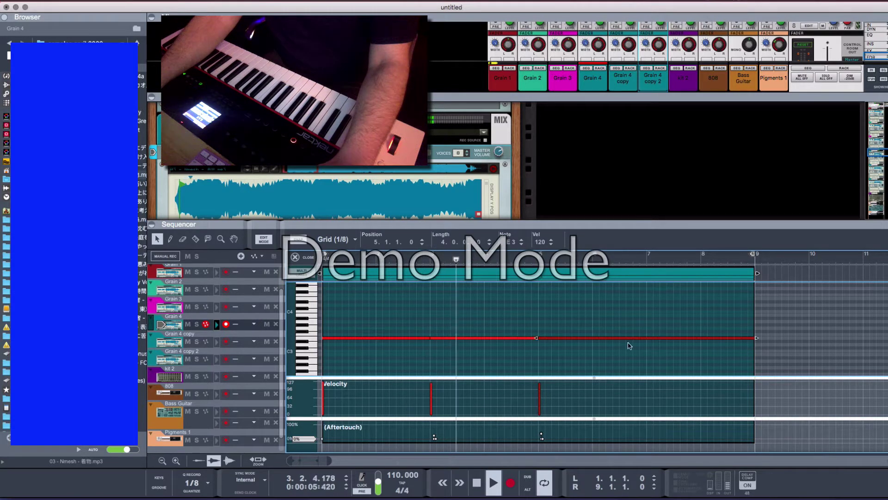
pyautogui.click(614, 331)
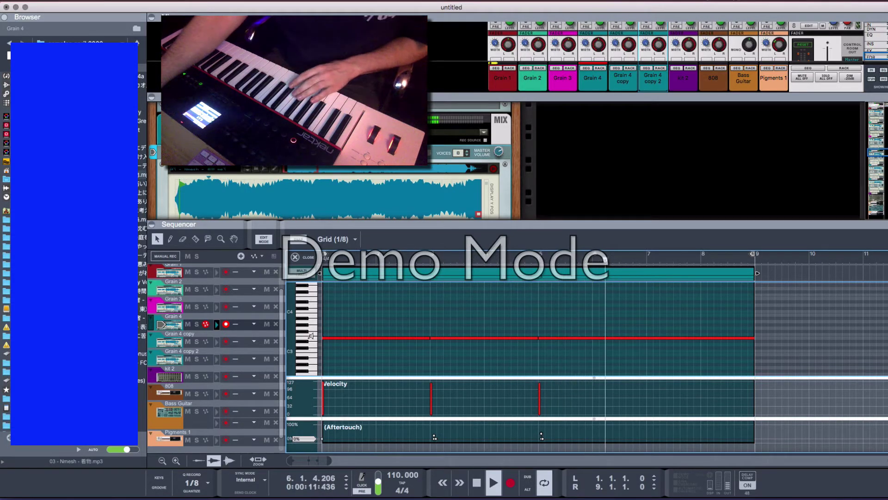
# Step: Copy the Grain 4 patch and paste it onto the Grain 3 device
pyautogui.rightClick(201, 200)
pyautogui.click(239, 402)
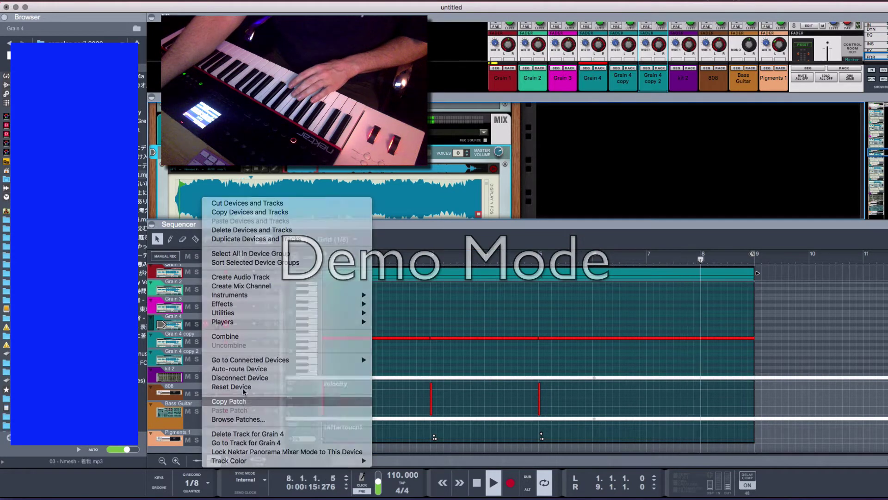
pyautogui.click(171, 307)
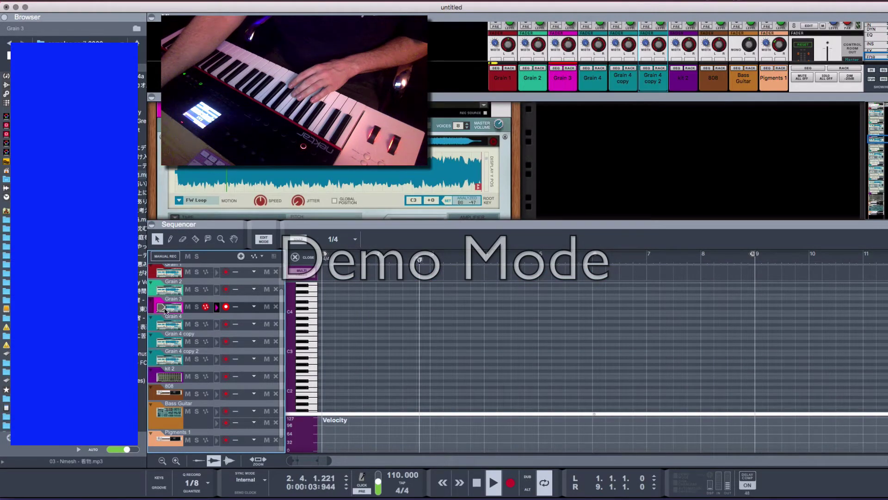
pyautogui.scroll(-2, 284, 217)
pyautogui.moveTo(284, 218); pyautogui.dragTo(291, 370)
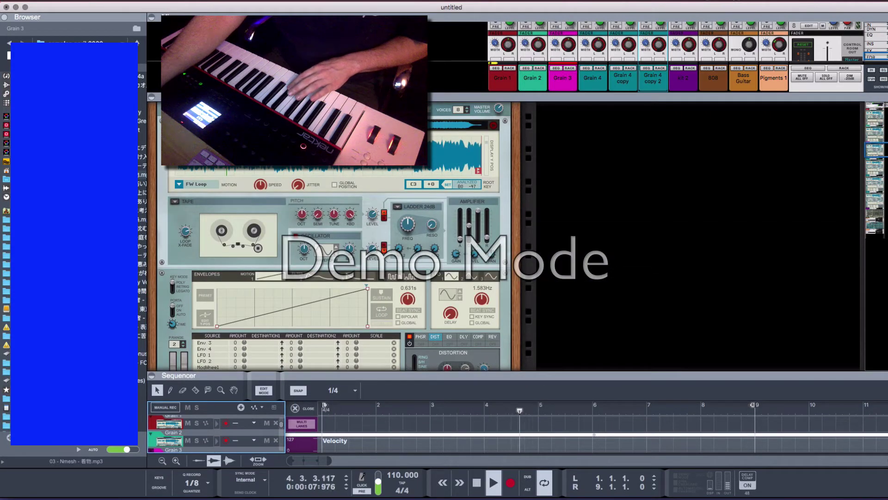
pyautogui.rightClick(244, 151)
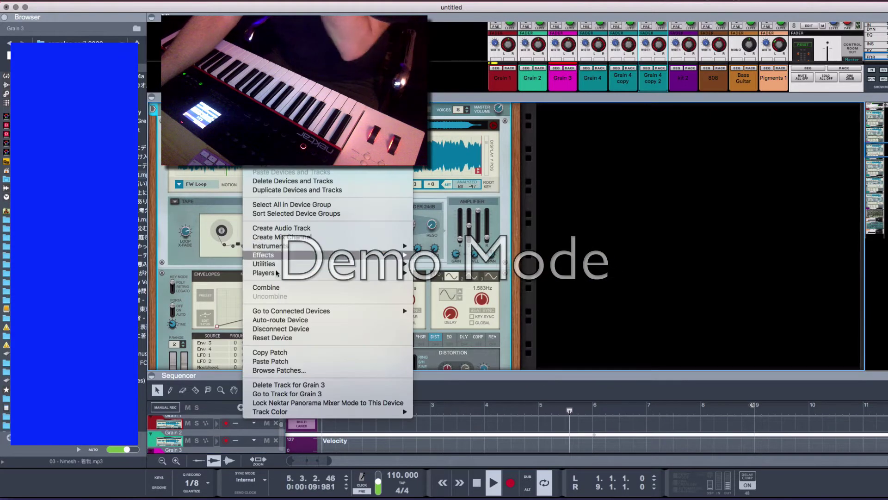
pyautogui.click(280, 361)
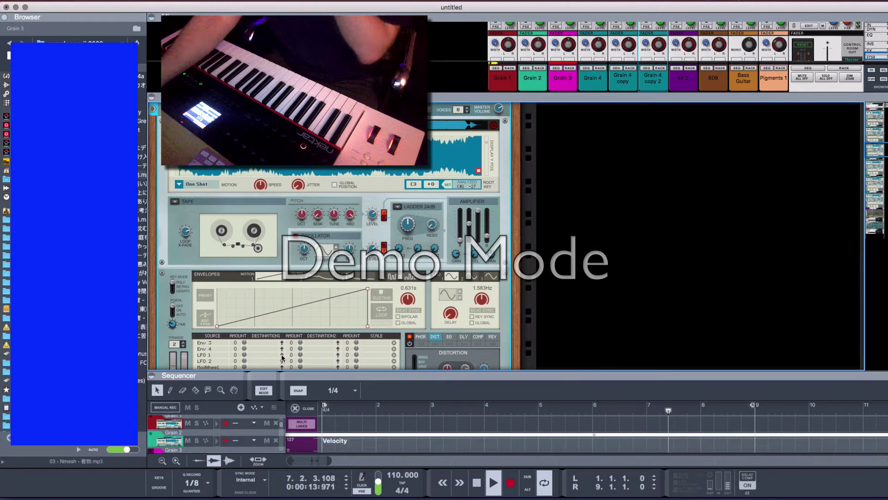
# Step: Stop the playback and record a new part on the Grain 3 track from bar 2 to bar 6
pyautogui.press('space')
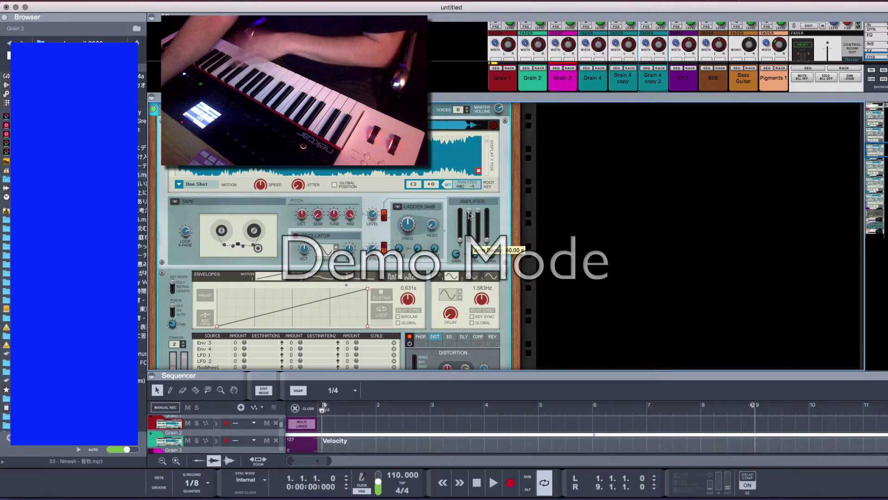
pyautogui.click(491, 482)
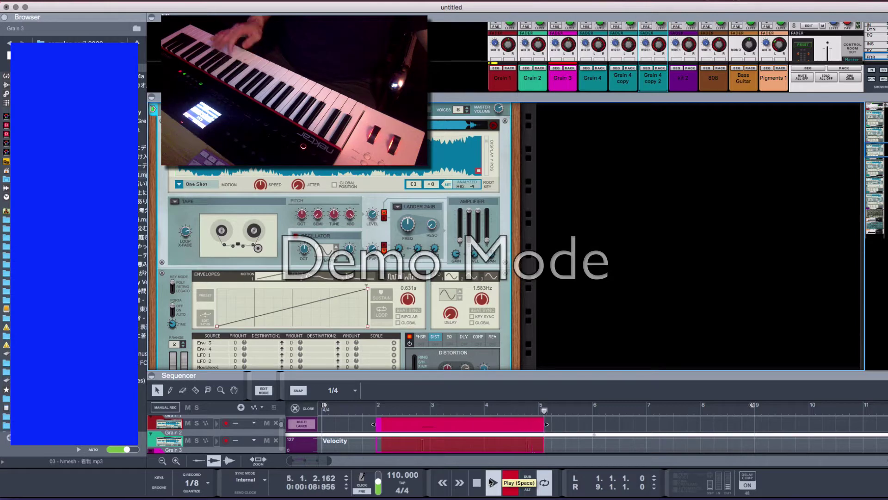
pyautogui.click(477, 482)
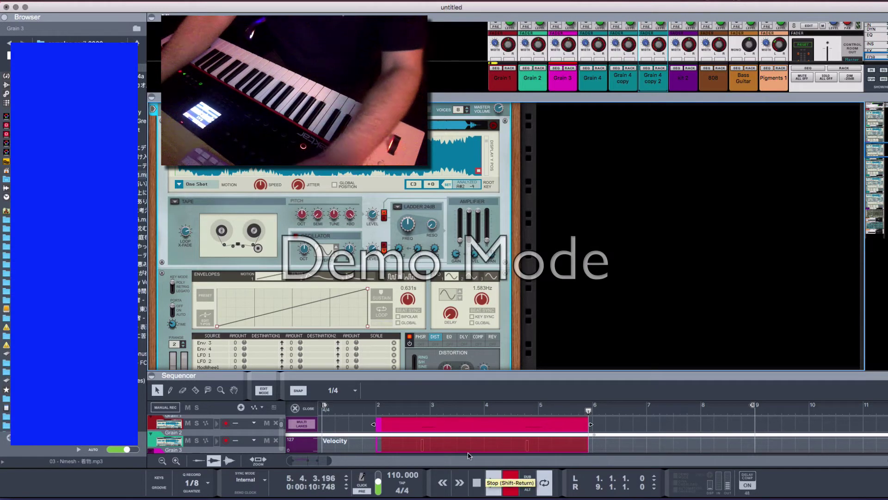
pyautogui.click(477, 482)
# Step: Open the new Grain 3 clip in an enlarged note editor and move its first note slightly earlier
pyautogui.click(520, 423)
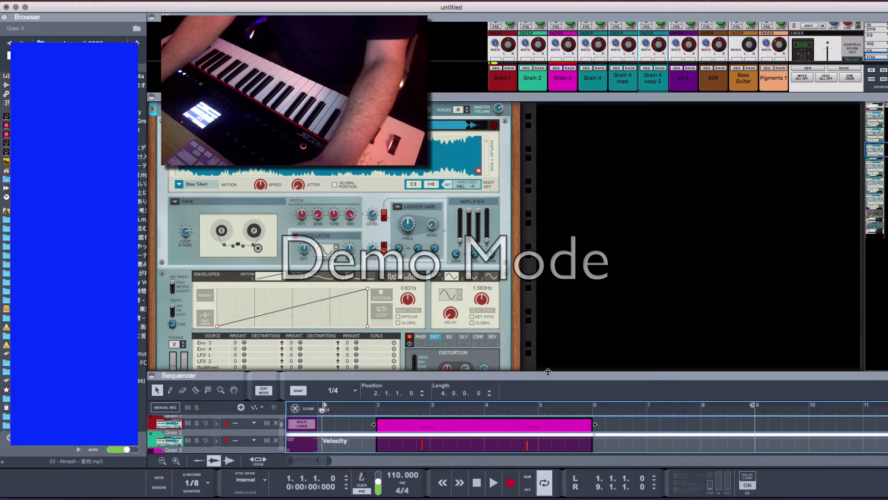
pyautogui.moveTo(548, 371); pyautogui.dragTo(536, 240)
pyautogui.doubleClick(533, 300)
pyautogui.moveTo(427, 361); pyautogui.dragTo(425, 359)
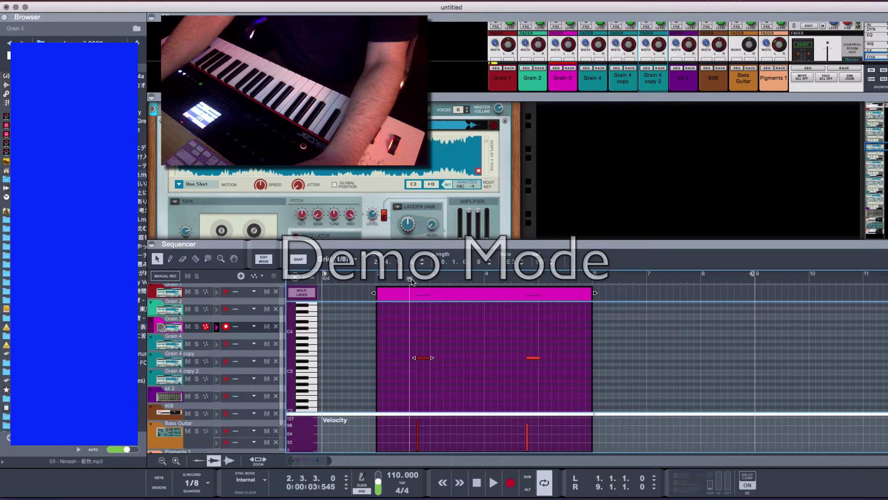
# Step: Fine-tune the start and length of the first Grain 3 note while replaying it repeatedly from just before the note
pyautogui.press('space')
pyautogui.press('space')
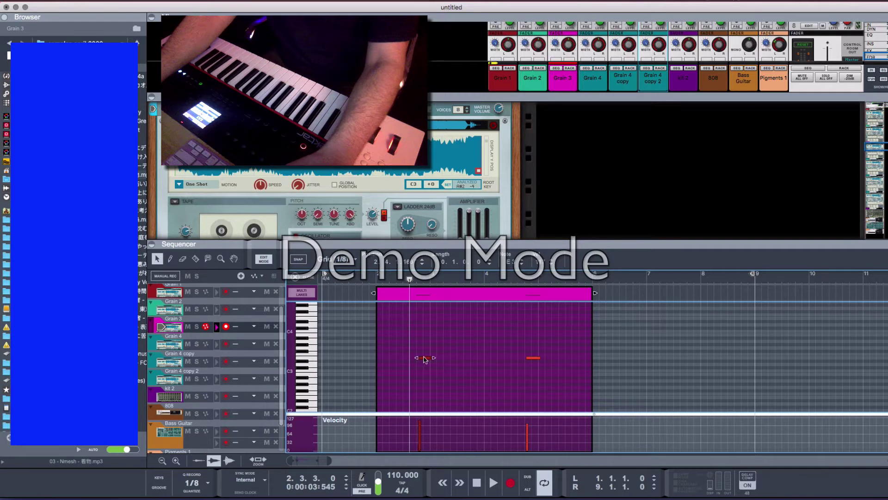
pyautogui.press('space')
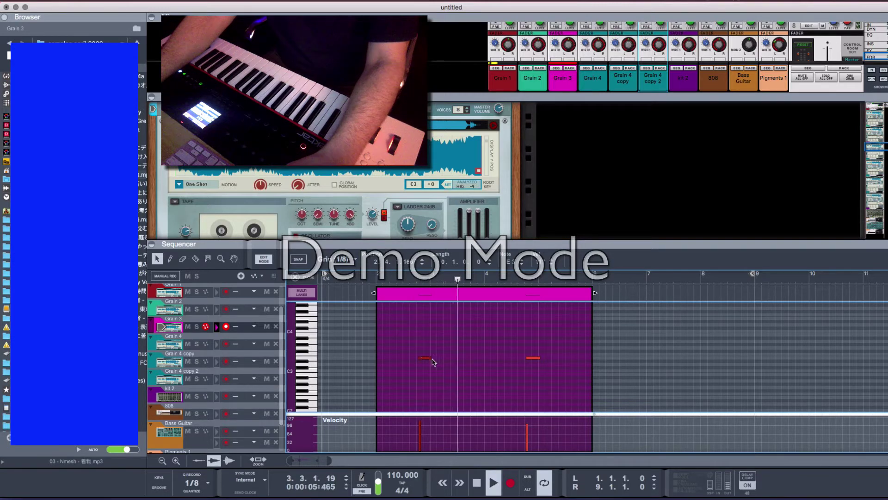
pyautogui.press('space')
pyautogui.press('space')
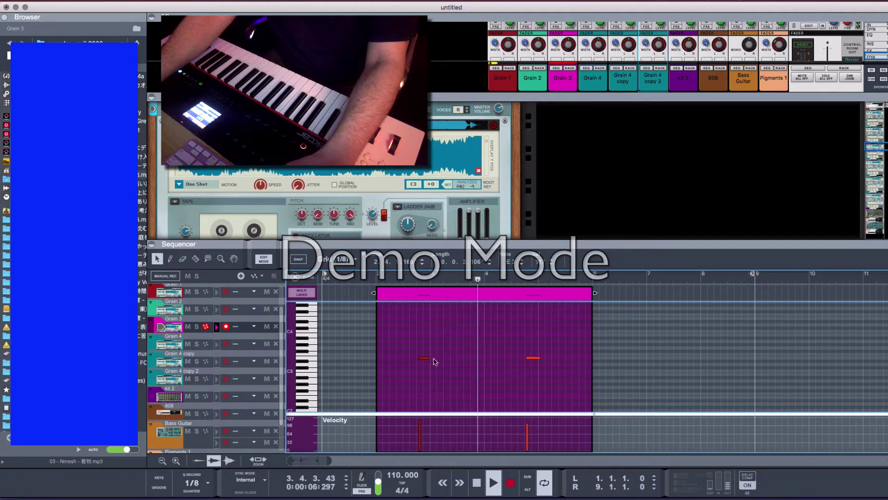
pyautogui.press('space')
pyautogui.press('space')
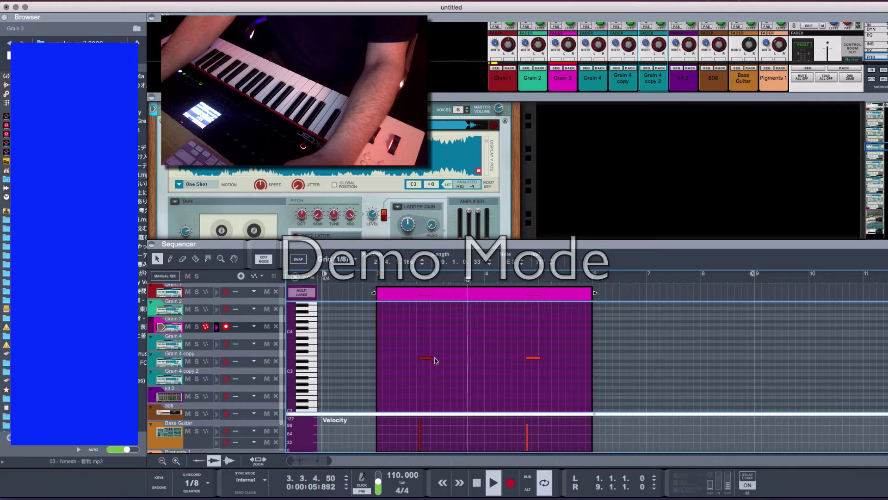
pyautogui.press('space')
# Step: Move the Grain 3 sample's end marker close to its start and audition the shortened sample
pyautogui.moveTo(478, 172); pyautogui.dragTo(258, 177)
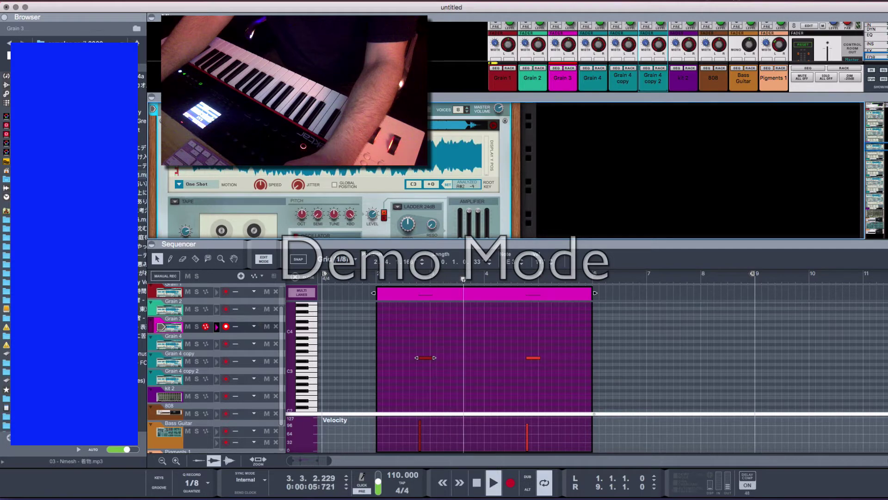
pyautogui.press('space')
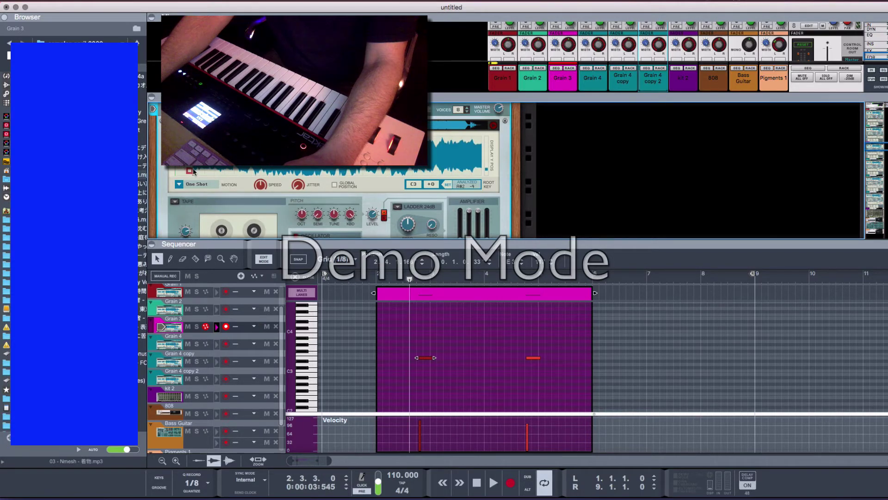
pyautogui.press('space')
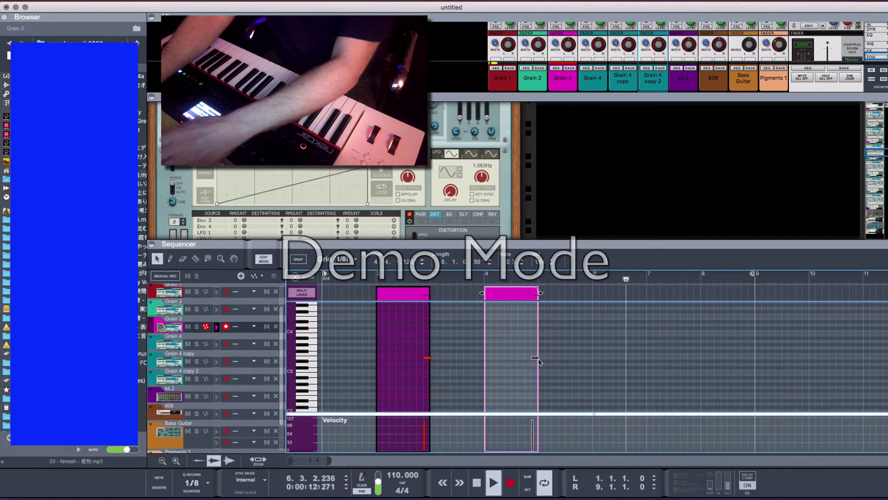
# Step: Try a copy of the bar 4 Grain 3 clip at bar 8, then delete the copy
pyautogui.moveTo(545, 296); pyautogui.dragTo(736, 302)
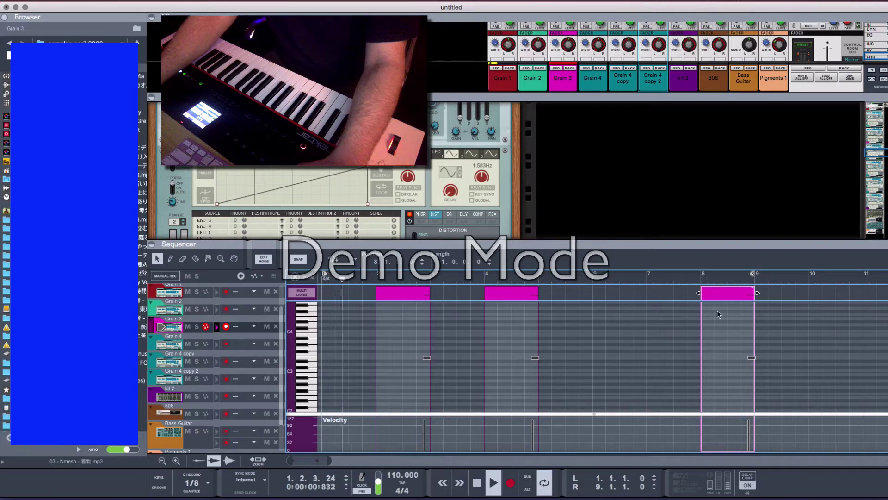
pyautogui.press('Delete')
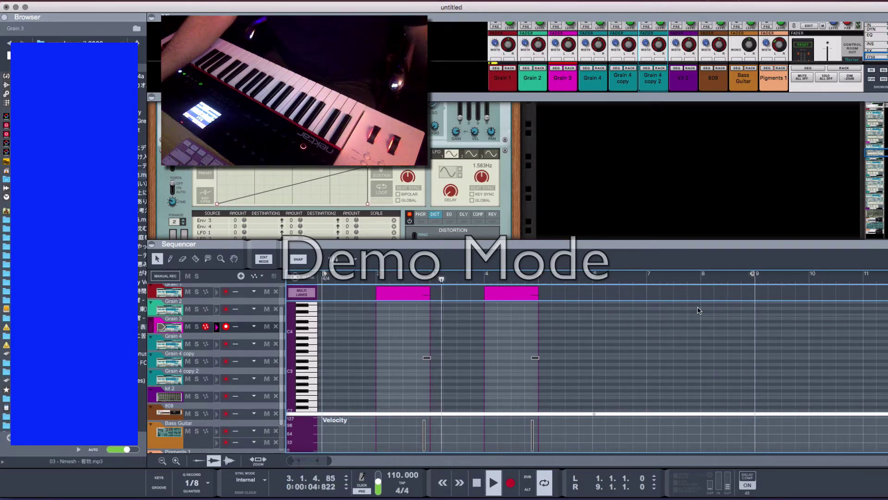
# Step: Record a percussion part on the kit 2 track across the looped bars 1 to 9
pyautogui.click(168, 394)
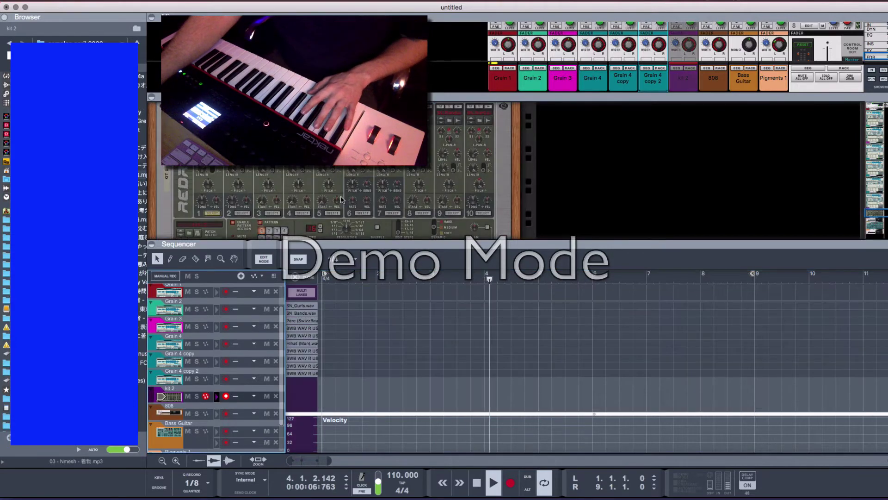
pyautogui.scroll(-1, 321, 209)
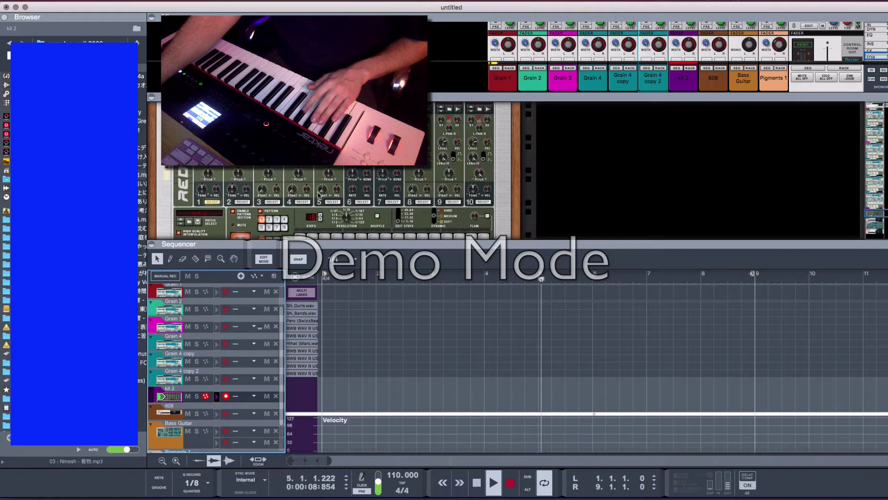
pyautogui.scroll(1, 341, 187)
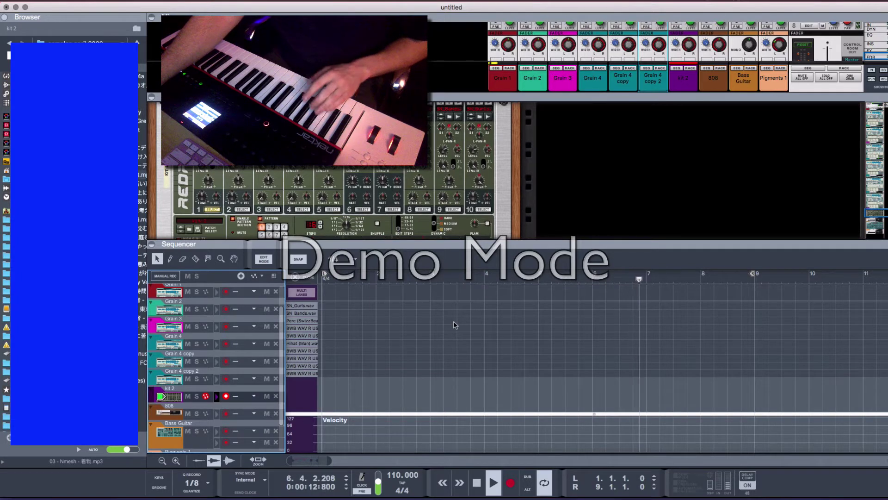
pyautogui.click(511, 486)
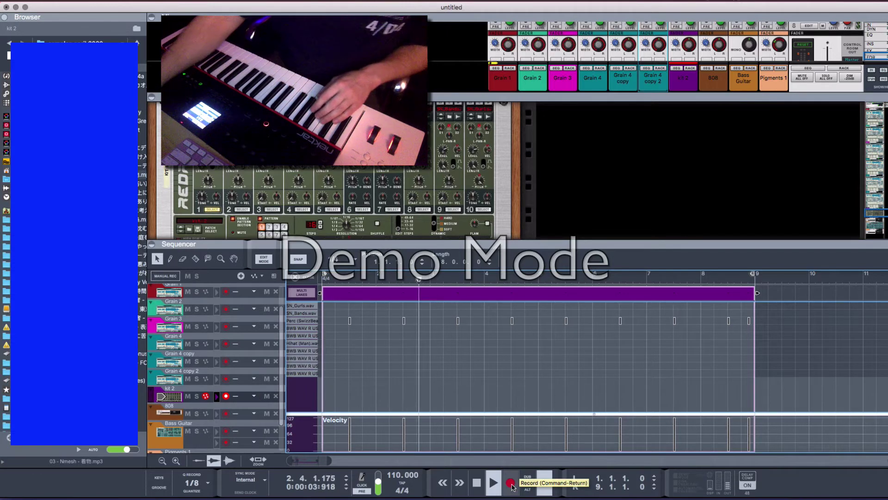
# Step: Check the step patterns of drum channels 3 and 4 in the kit 2 drum machine
pyautogui.click(273, 209)
pyautogui.scroll(-1, 302, 201)
pyautogui.click(301, 203)
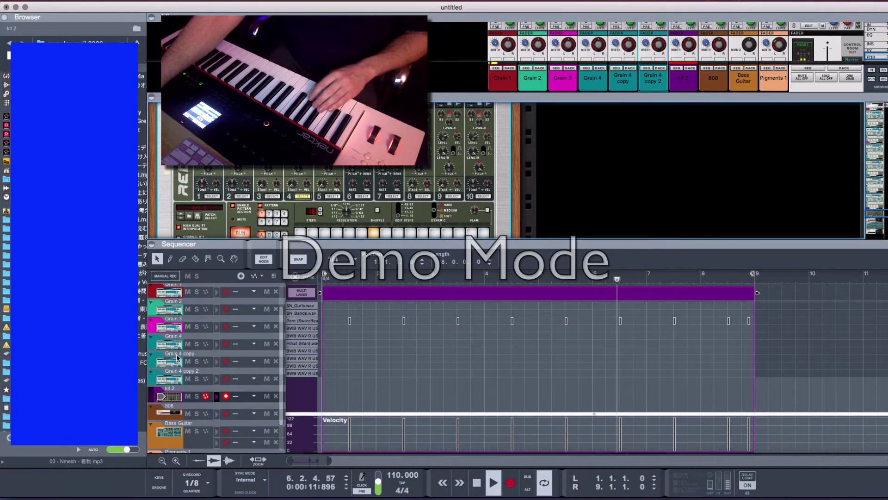
# Step: Copy the patch of the Grain 4 device, paste it into the Grain 2 device and stop playback
pyautogui.click(167, 362)
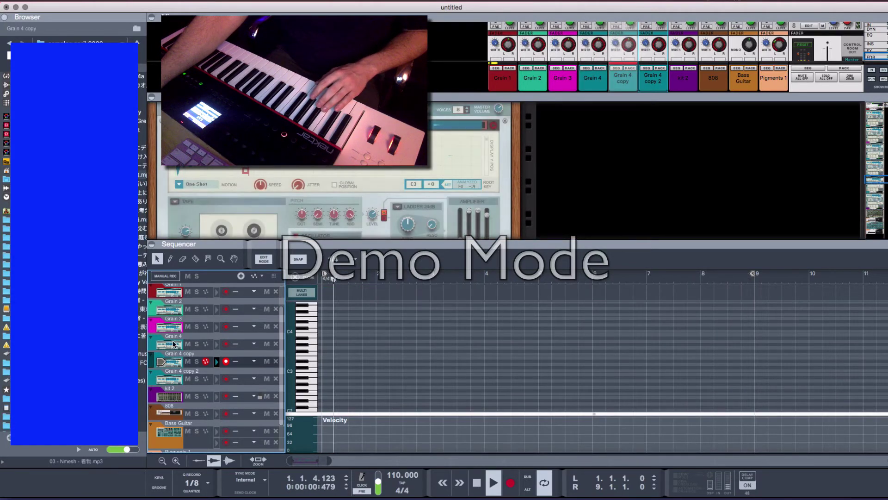
pyautogui.click(175, 348)
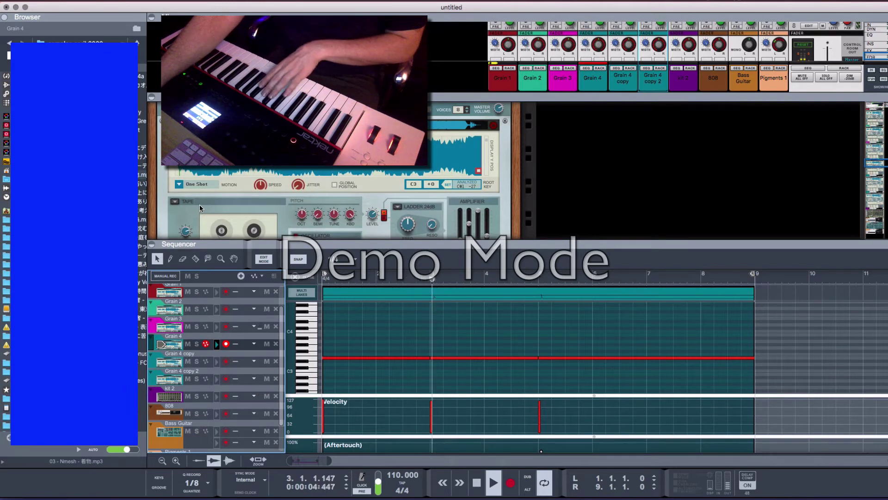
pyautogui.rightClick(217, 154)
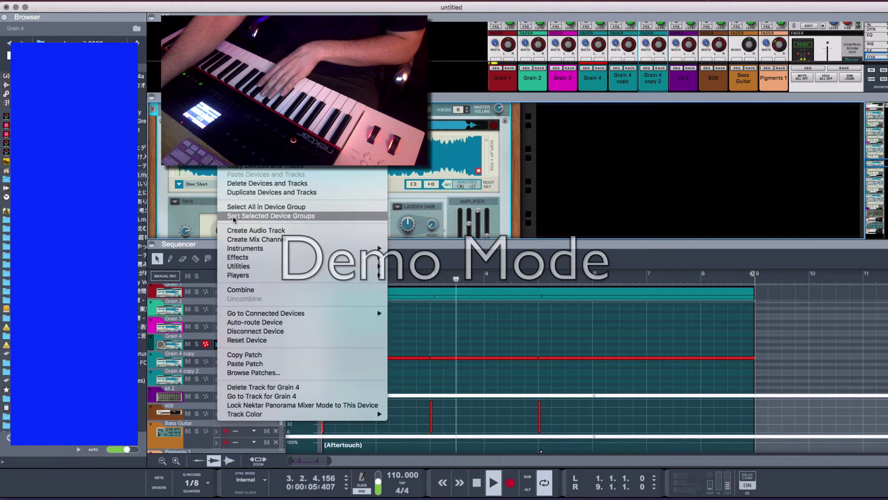
pyautogui.click(244, 354)
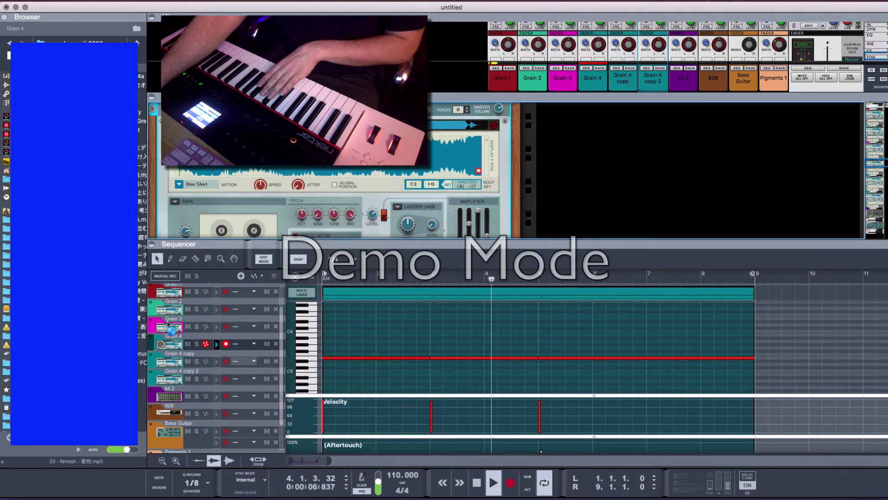
pyautogui.click(168, 326)
pyautogui.click(168, 309)
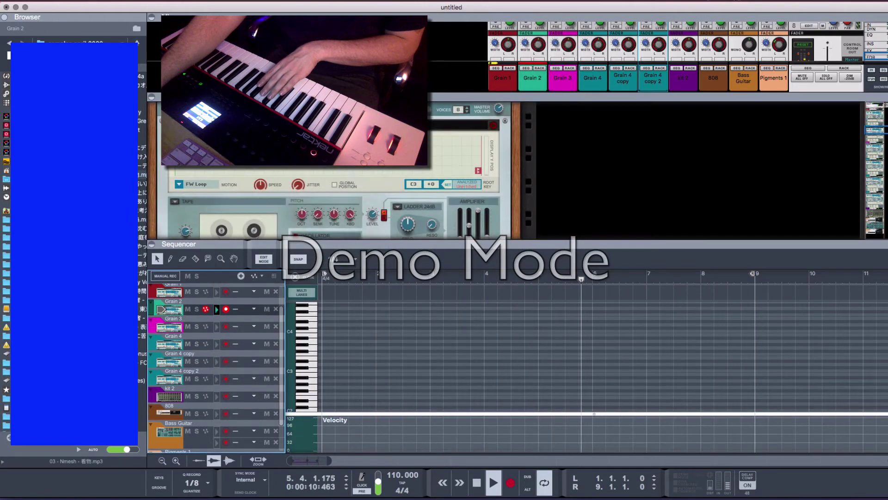
pyautogui.rightClick(227, 187)
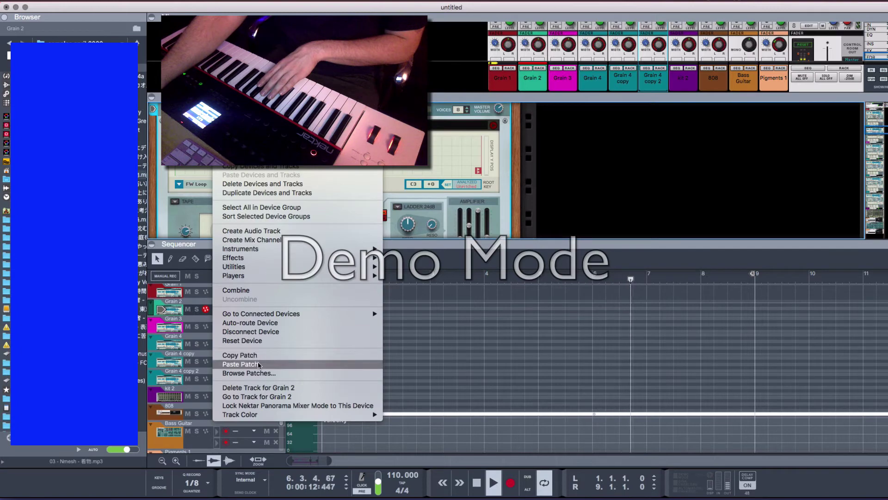
pyautogui.click(240, 363)
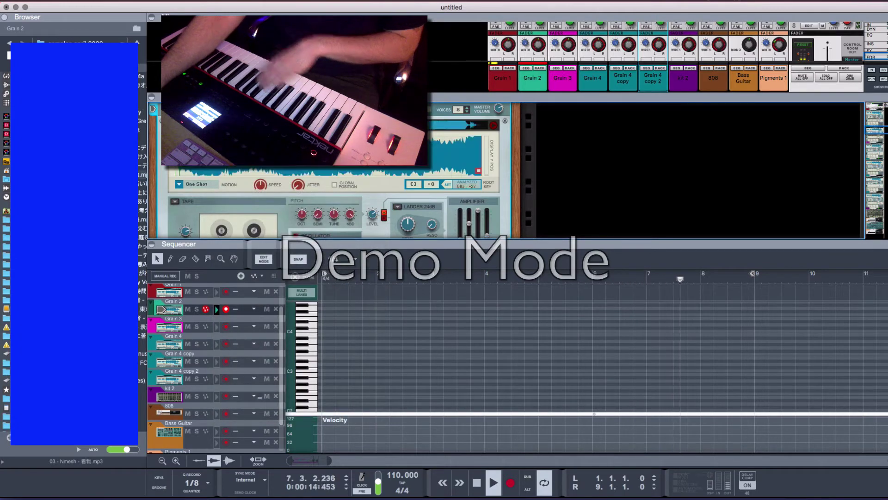
pyautogui.press('space')
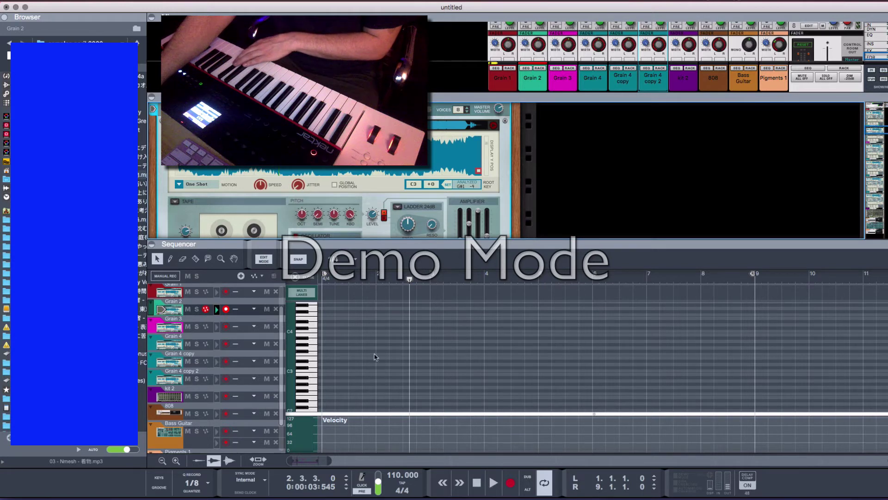
# Step: In the arrangement view, copy the Grain 4 clip to the Grain 2 track, mute the original clip and play from the start
pyautogui.click(267, 262)
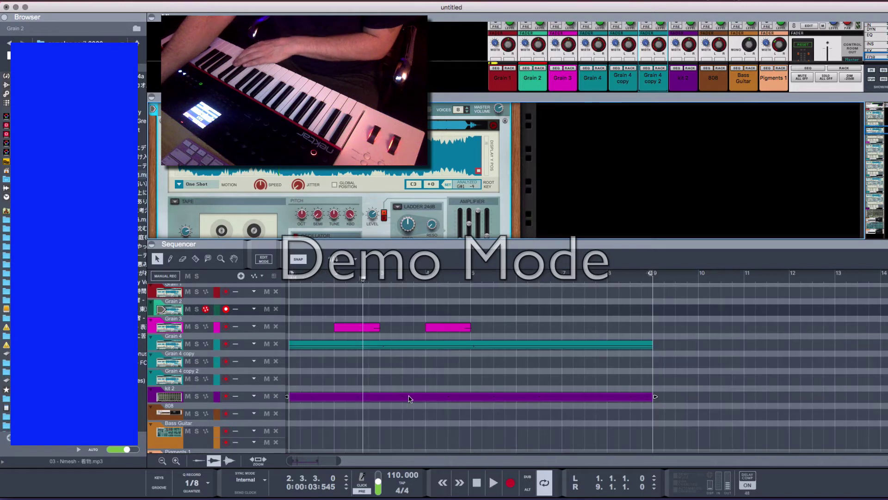
pyautogui.click(477, 481)
pyautogui.press('space')
pyautogui.press('space')
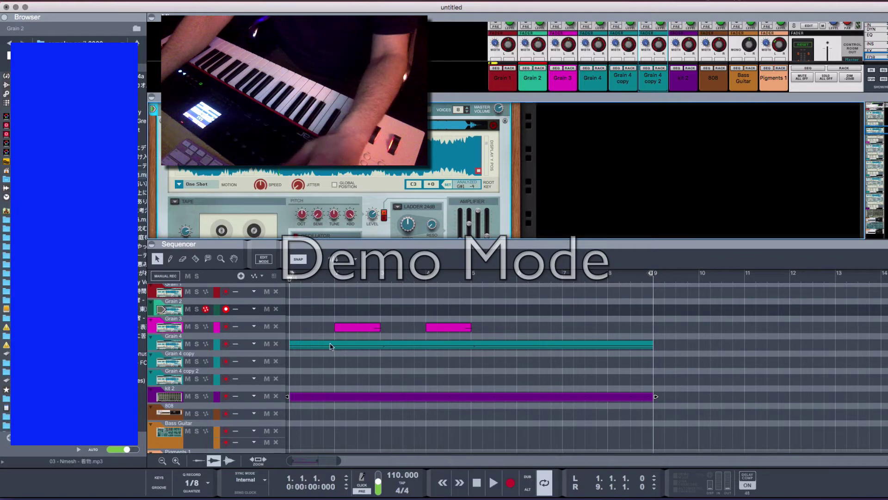
pyautogui.click(329, 347)
pyautogui.moveTo(330, 346); pyautogui.dragTo(330, 311)
pyautogui.click(311, 347)
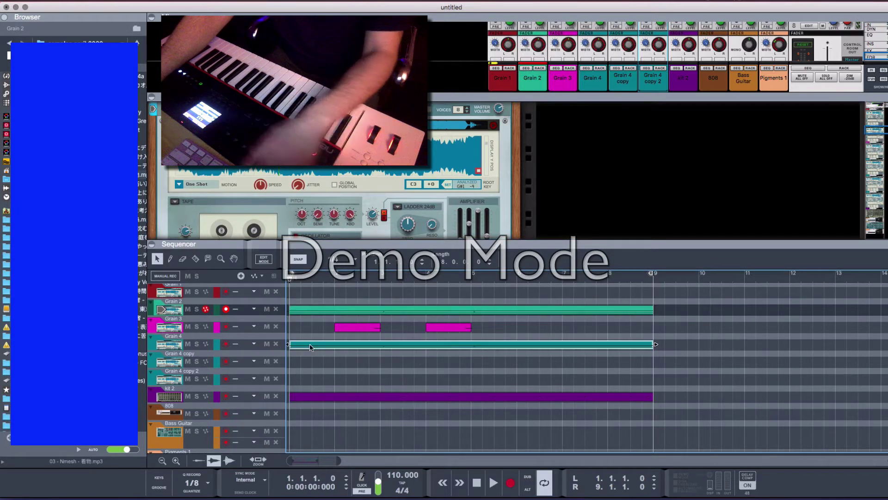
pyautogui.press('m')
pyautogui.press('space')
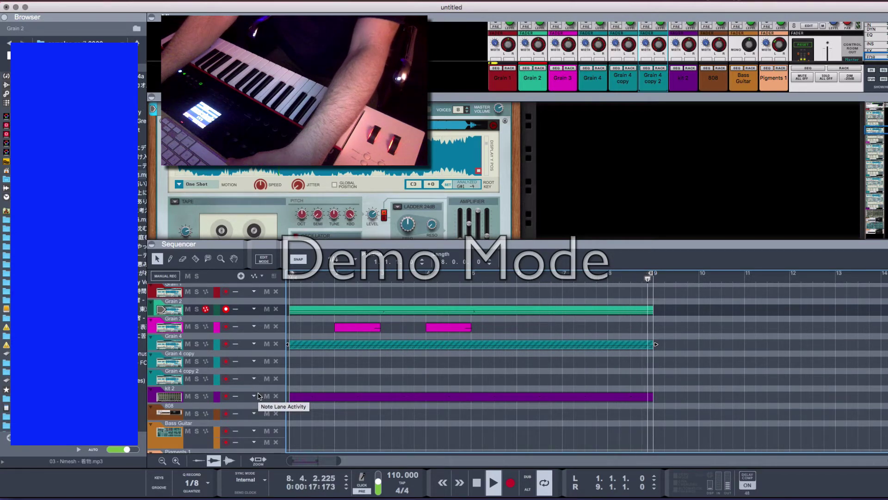
# Step: Turn on the delay and reverb effects in the Grain 2 device and show the reverb settings
pyautogui.scroll(-5, 489, 230)
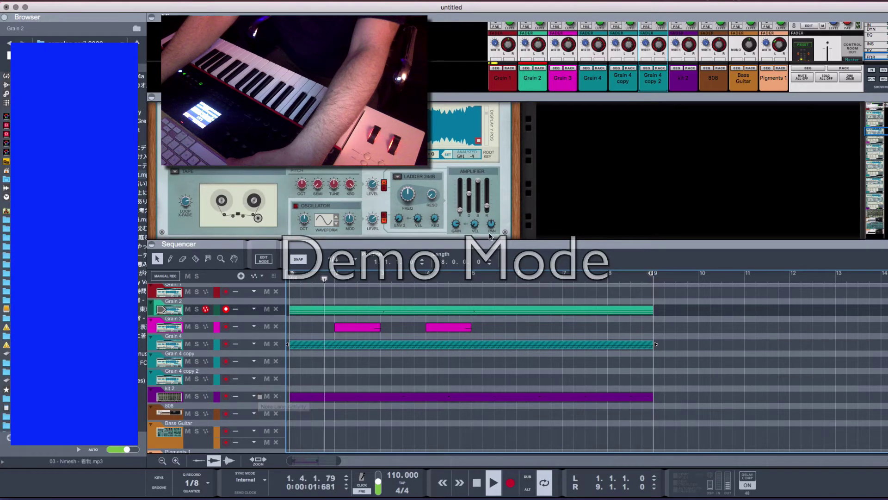
pyautogui.scroll(5, 490, 230)
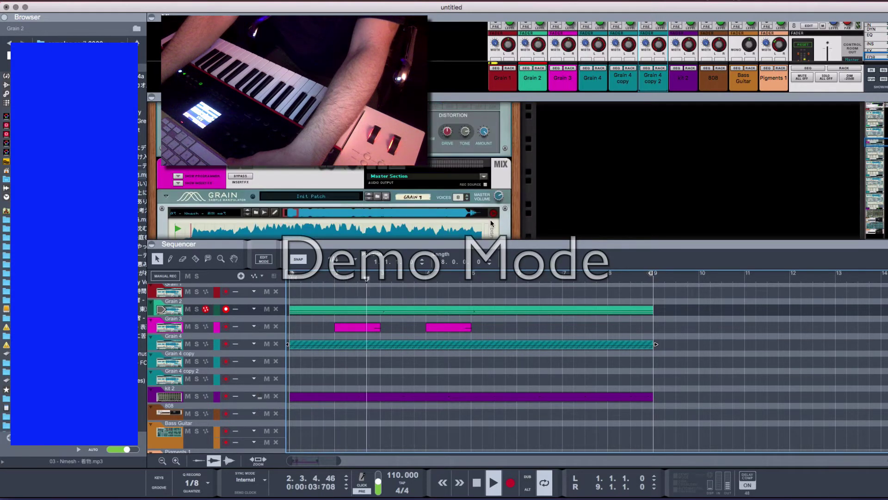
pyautogui.scroll(2, 494, 175)
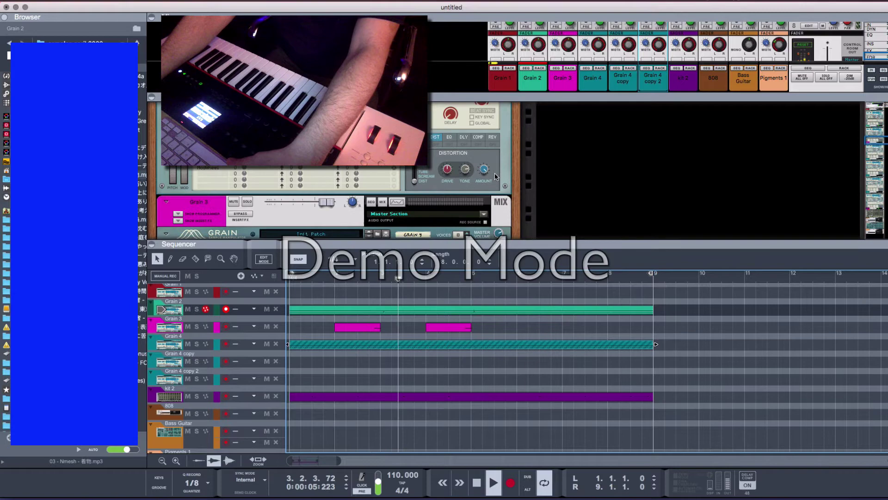
pyautogui.click(493, 143)
pyautogui.click(493, 138)
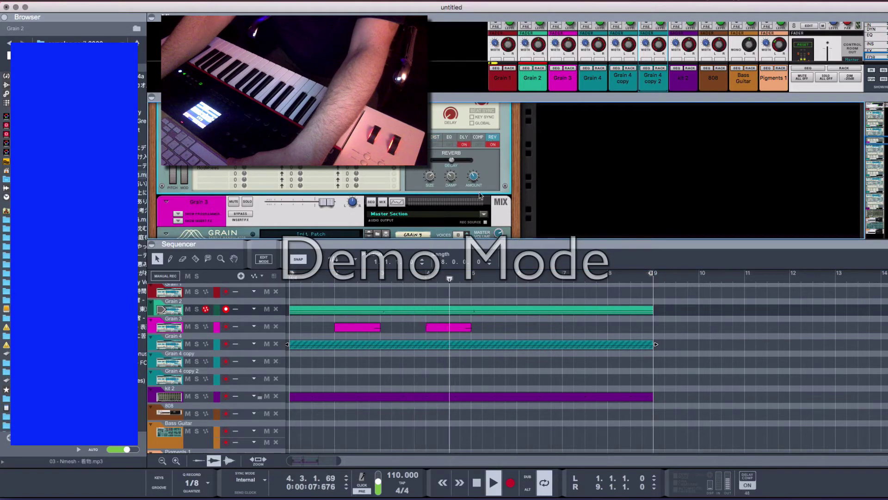
# Step: Record a bass line on the Bass Guitar track across the looped bars 1 to 9
pyautogui.click(169, 433)
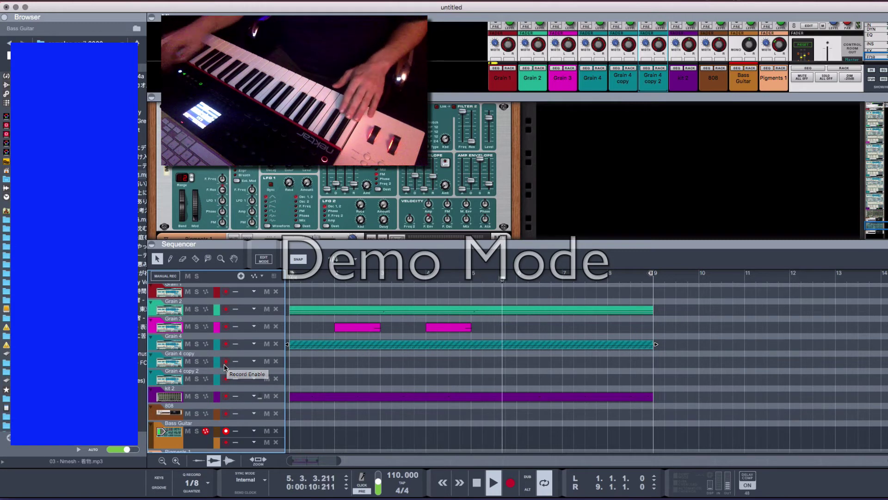
pyautogui.press('super+Return')
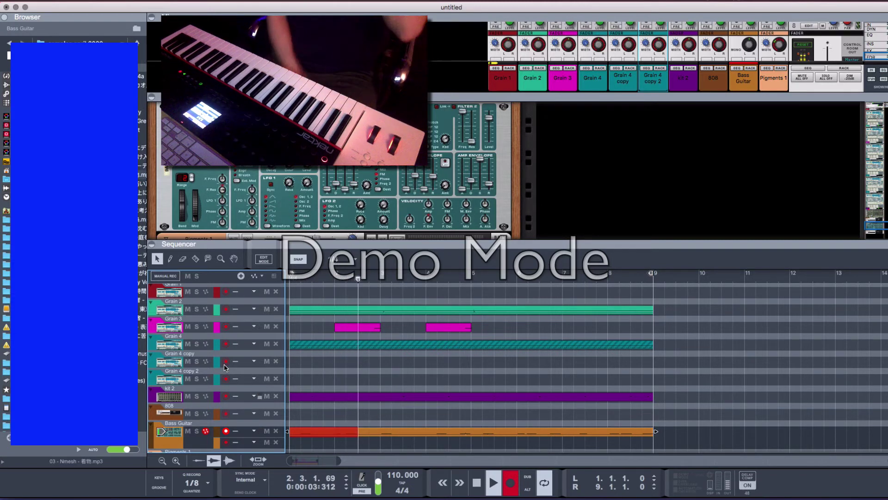
pyautogui.press('super+Return')
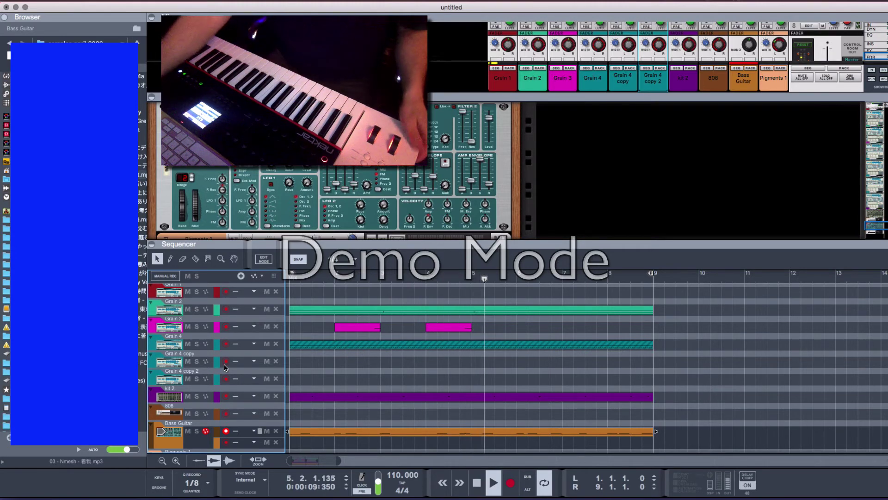
# Step: Try an extra hit on step 9 of drum channel 3 in the kit 2 drum machine
pyautogui.click(174, 397)
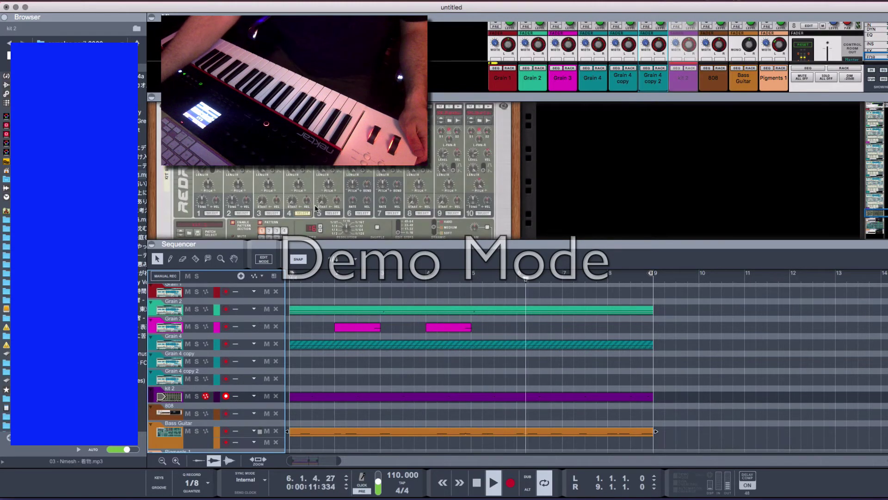
pyautogui.click(273, 203)
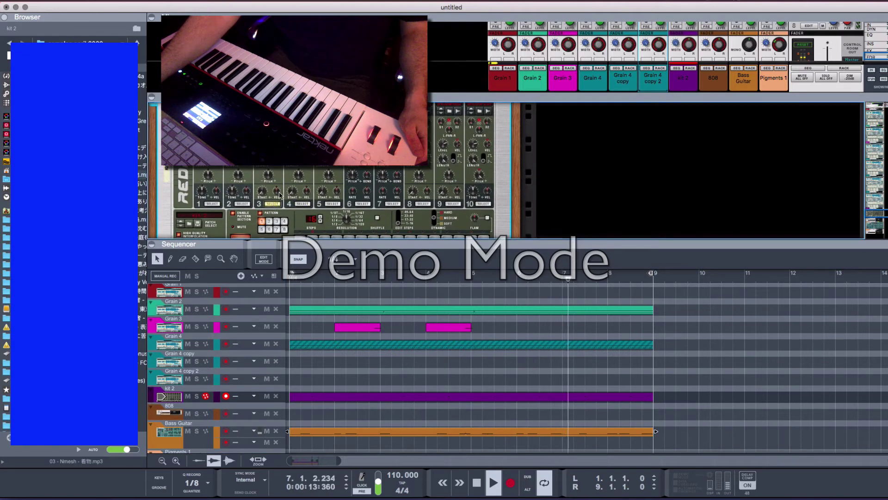
pyautogui.scroll(-2, 287, 204)
pyautogui.click(399, 200)
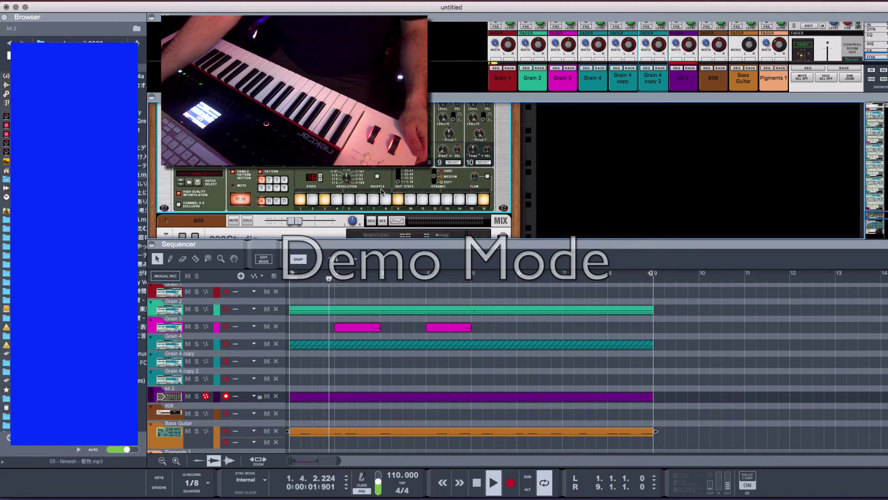
pyautogui.scroll(1, 460, 171)
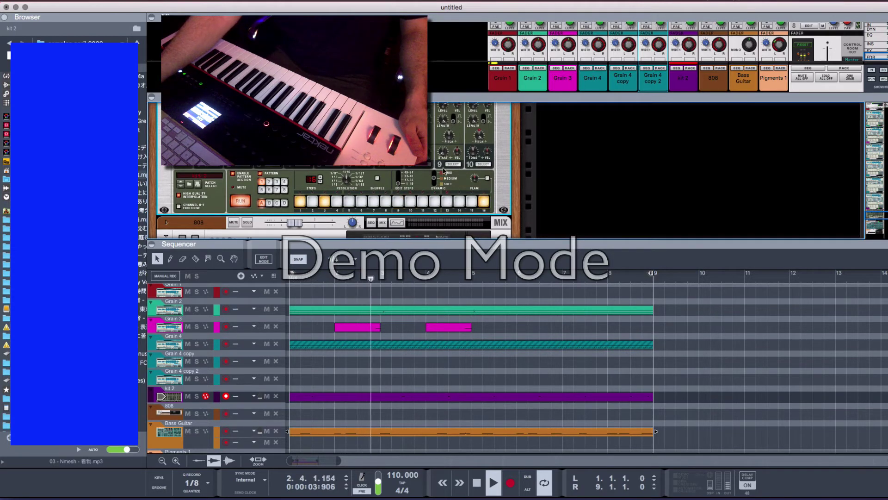
# Step: Compare the step patterns of drum channels 9 and 3, and check the recorded kit 2 notes in the note editor
pyautogui.click(451, 164)
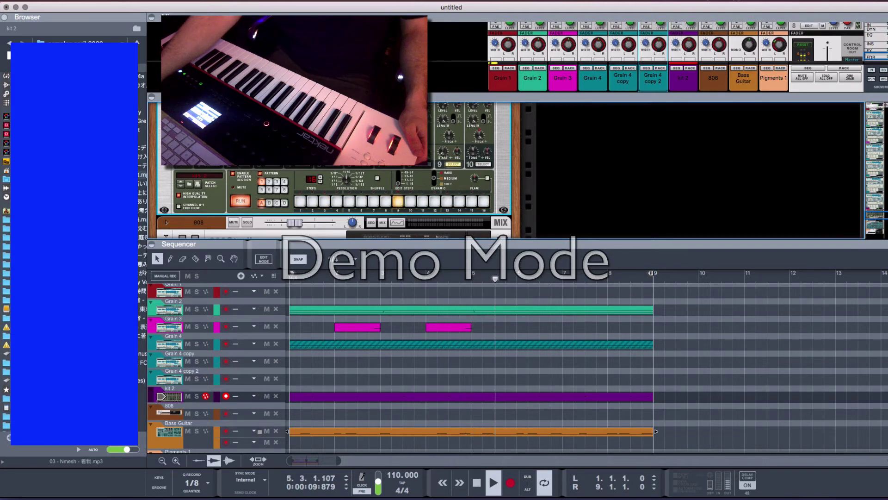
pyautogui.click(274, 164)
pyautogui.scroll(2, 274, 162)
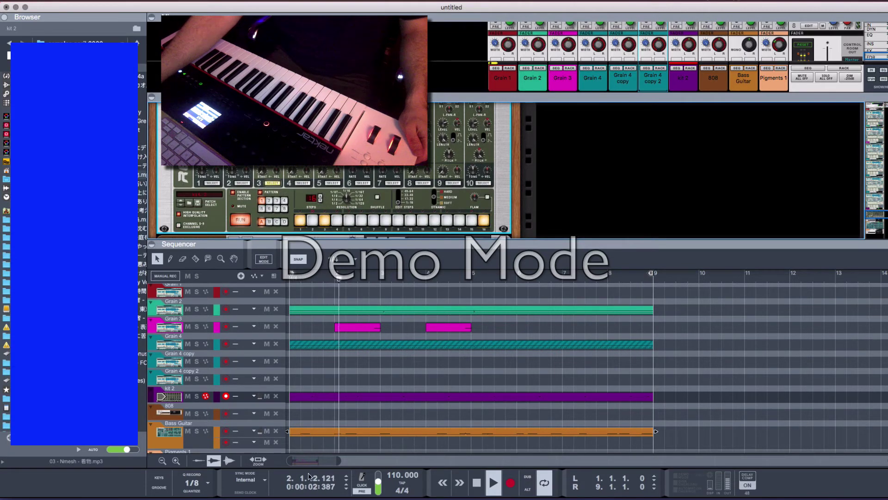
pyautogui.click(265, 259)
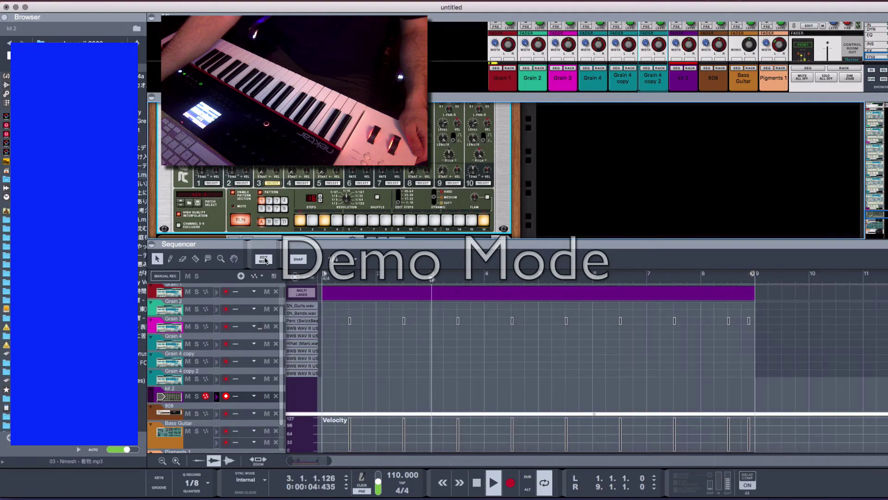
pyautogui.click(265, 259)
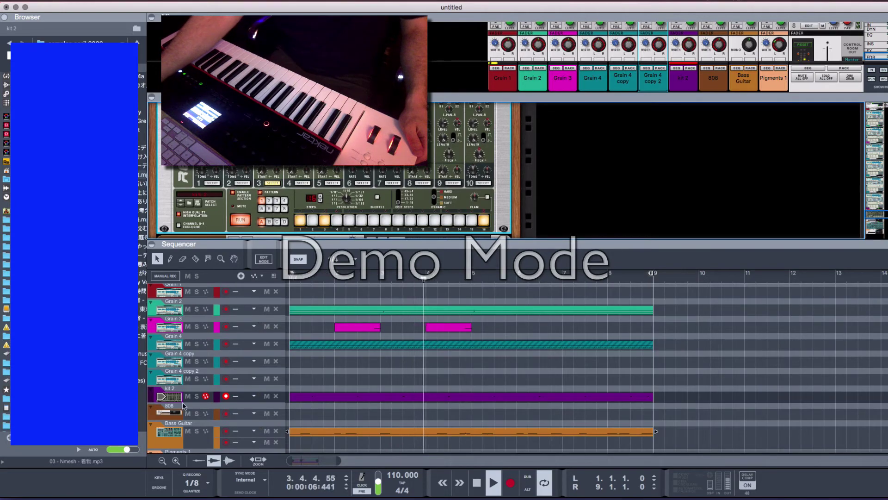
# Step: Load the Deep Wide Bass patch into the insert effects of the Bass Guitar mix channel
pyautogui.click(170, 428)
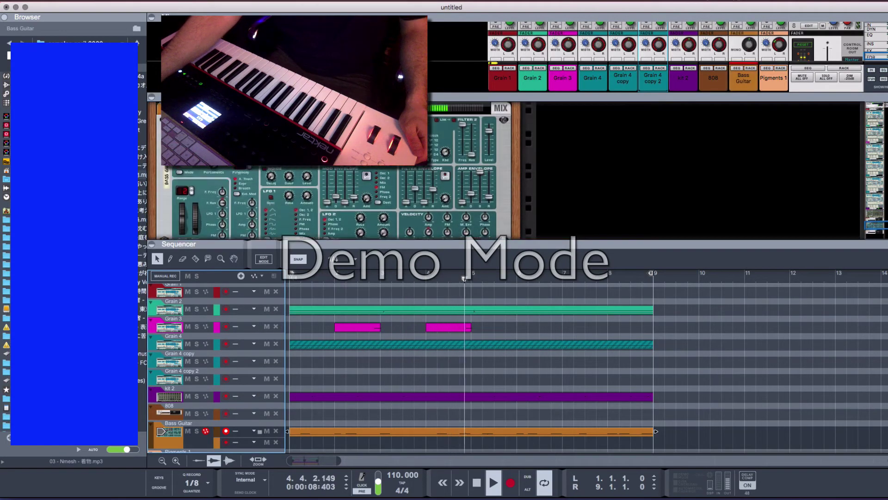
pyautogui.scroll(5, 236, 208)
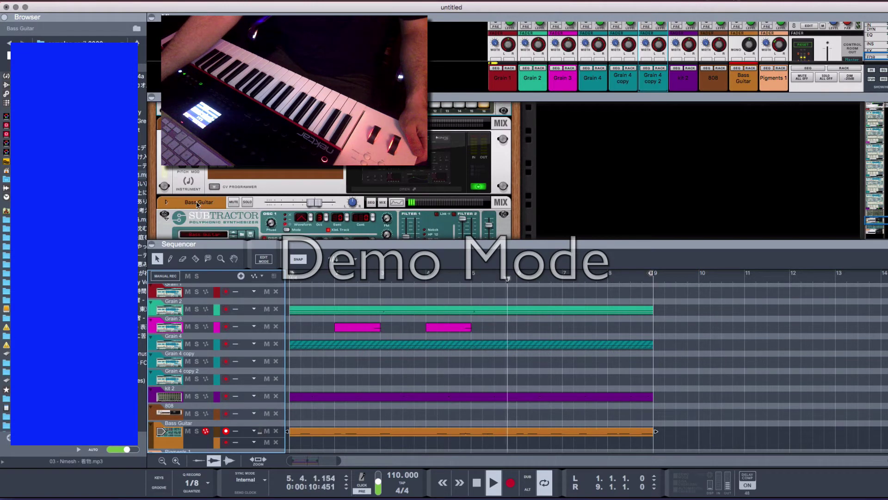
pyautogui.click(164, 203)
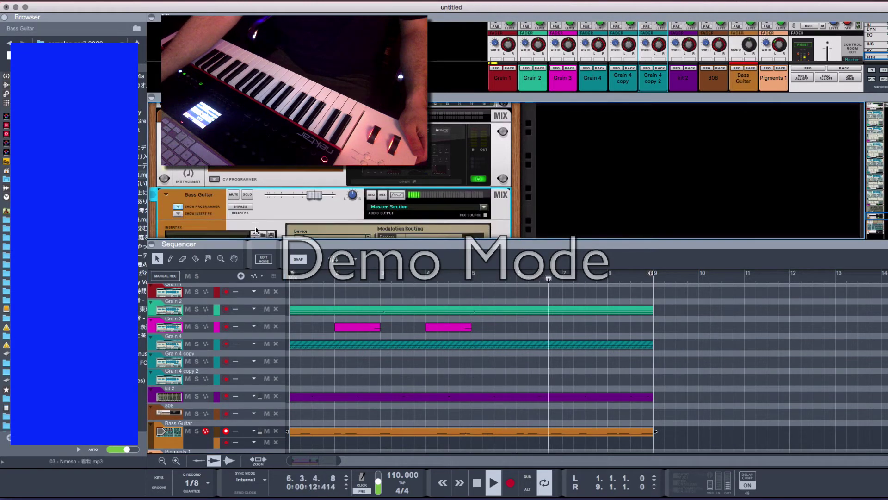
pyautogui.click(227, 237)
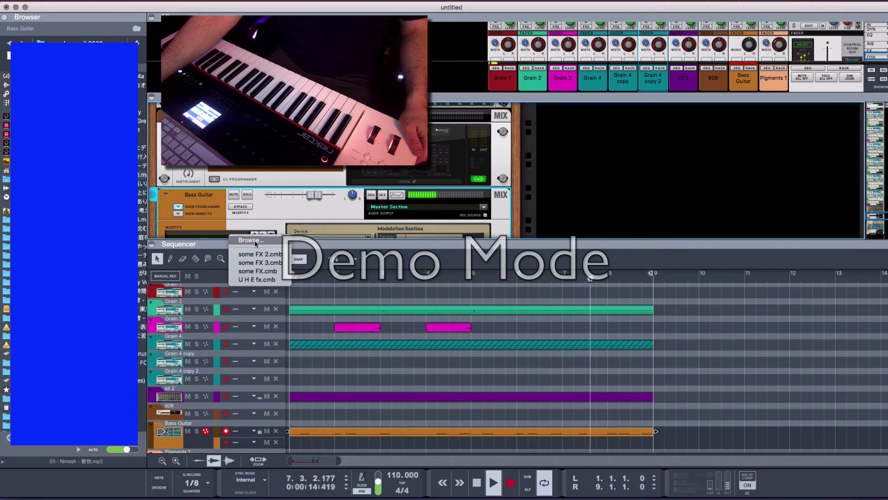
pyautogui.click(252, 241)
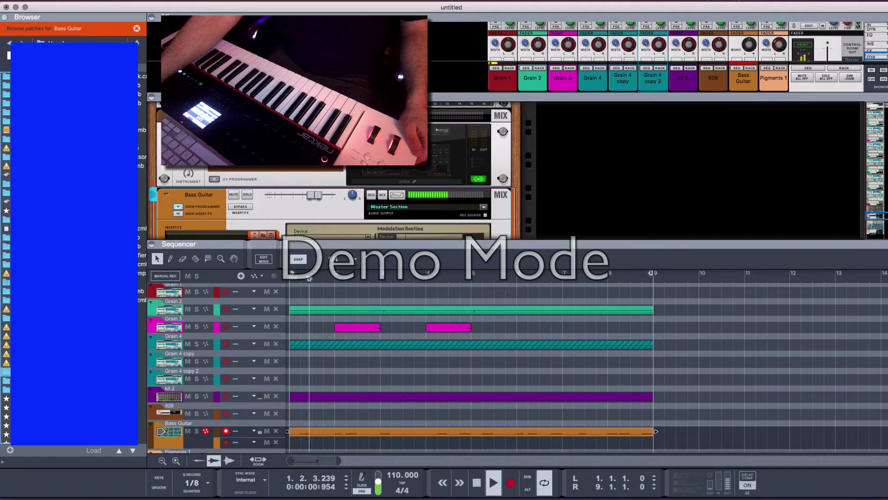
pyautogui.doubleClick(141, 94)
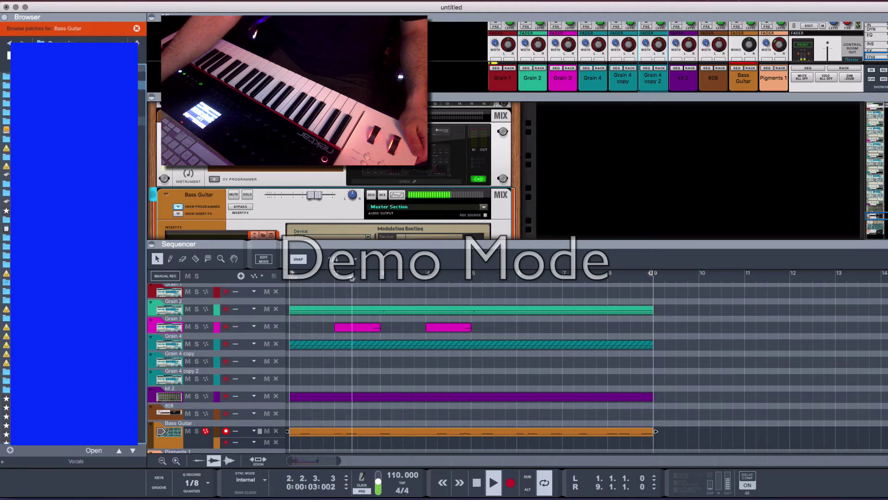
pyautogui.doubleClick(74, 76)
pyautogui.moveTo(83, 103); pyautogui.dragTo(282, 230)
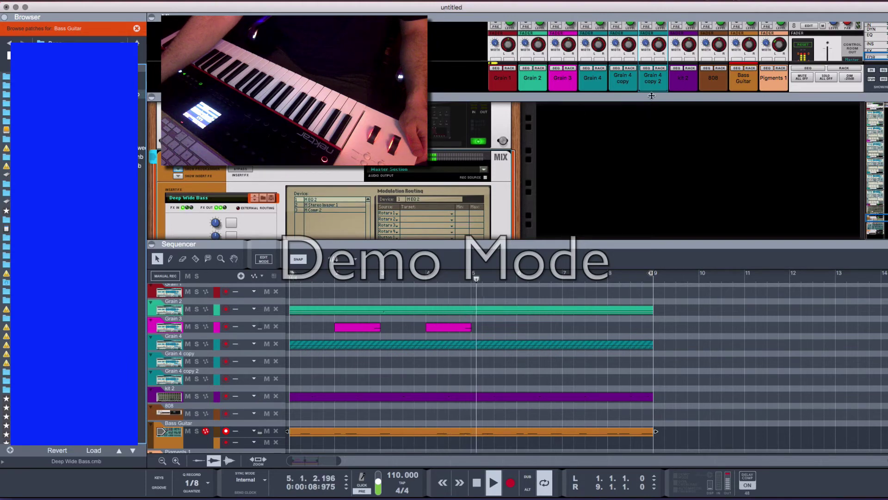
# Step: Enlarge the mixer view and lower the fader levels of the Bass Guitar and kit 2 channels
pyautogui.moveTo(651, 95); pyautogui.dragTo(651, 181)
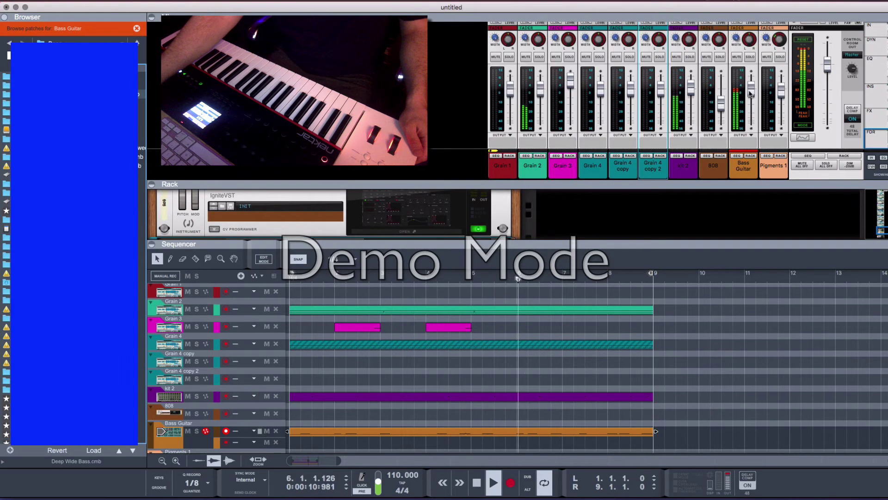
pyautogui.click(750, 94)
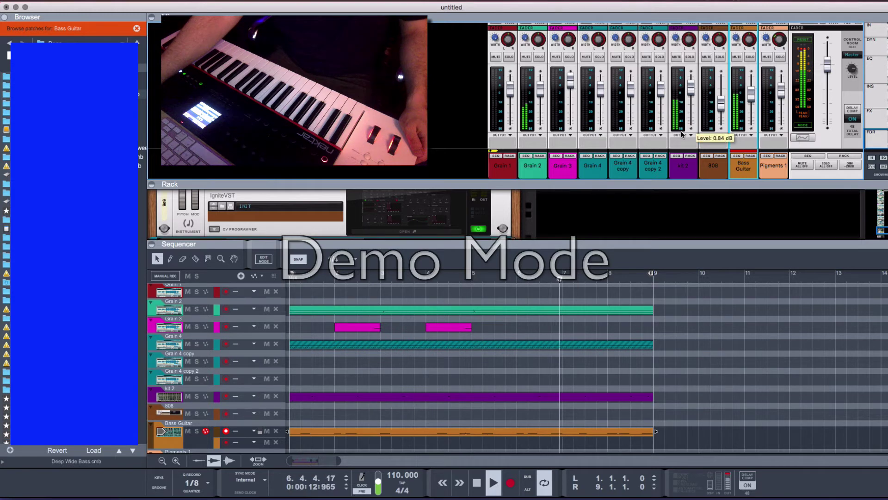
pyautogui.click(691, 88)
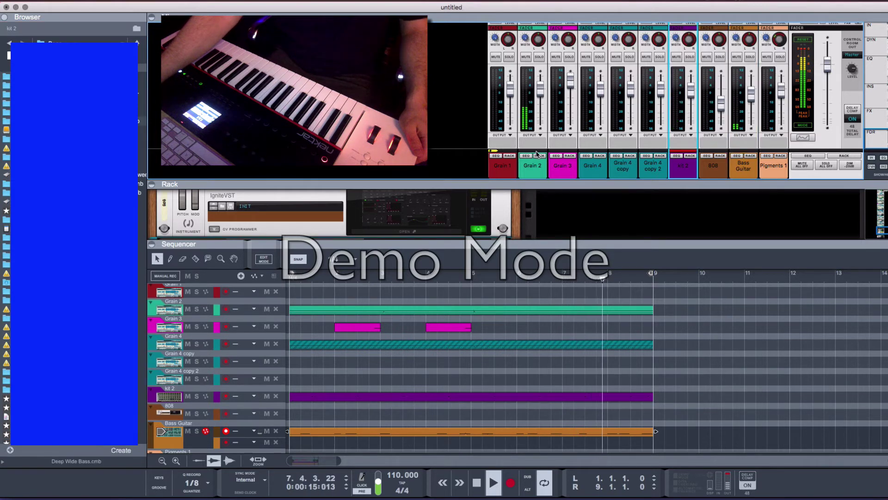
# Step: Unmute the Grain 4 clip and mute the Grain 2 note lane
pyautogui.click(319, 343)
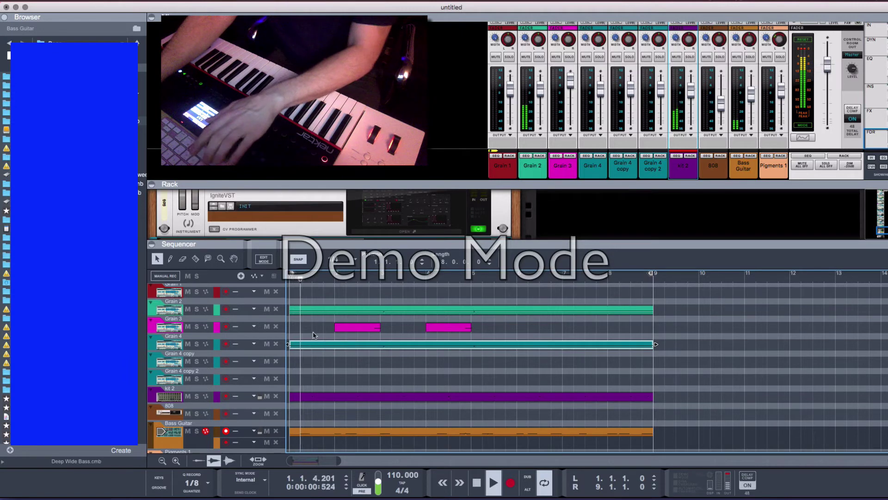
pyautogui.click(266, 309)
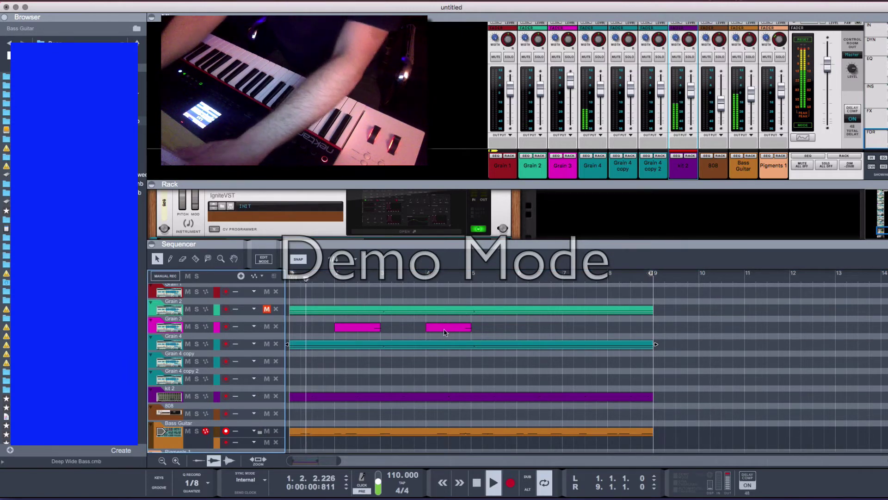
# Step: Move the Grain 2 clip to start at bar 9 and place a copy of it at bar 17
pyautogui.moveTo(337, 315); pyautogui.dragTo(574, 310)
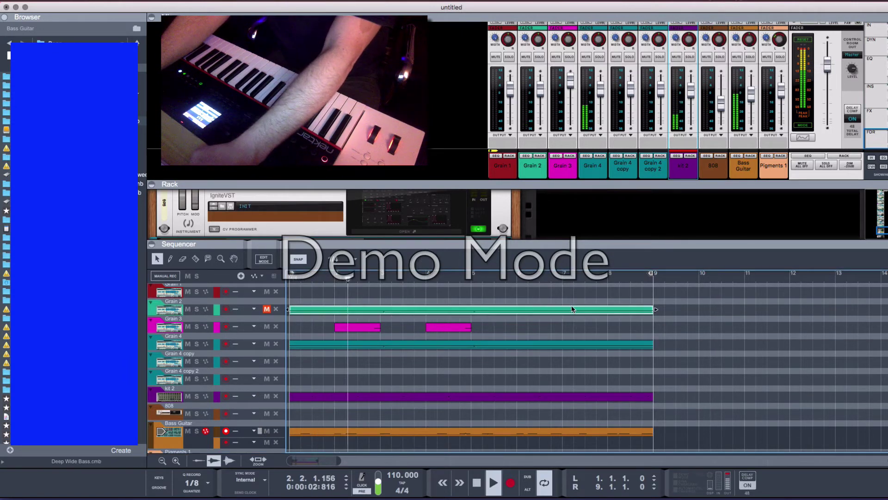
pyautogui.moveTo(398, 311); pyautogui.dragTo(759, 303)
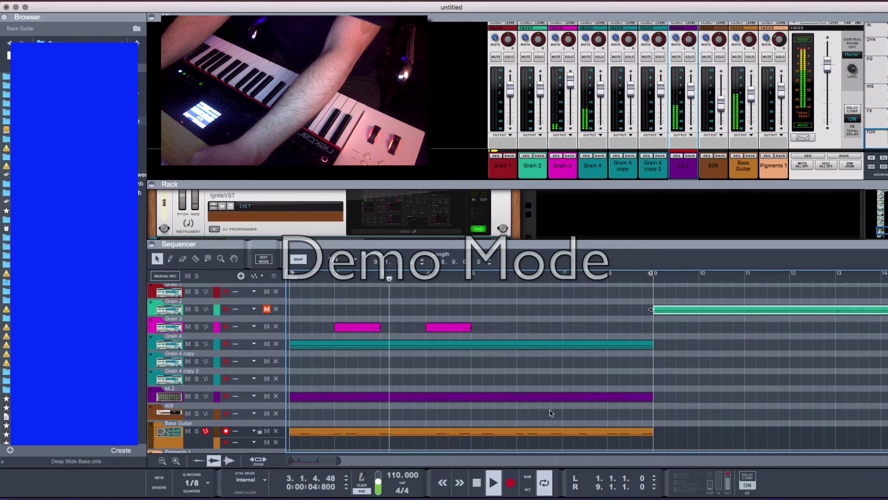
pyautogui.moveTo(340, 461); pyautogui.dragTo(459, 458)
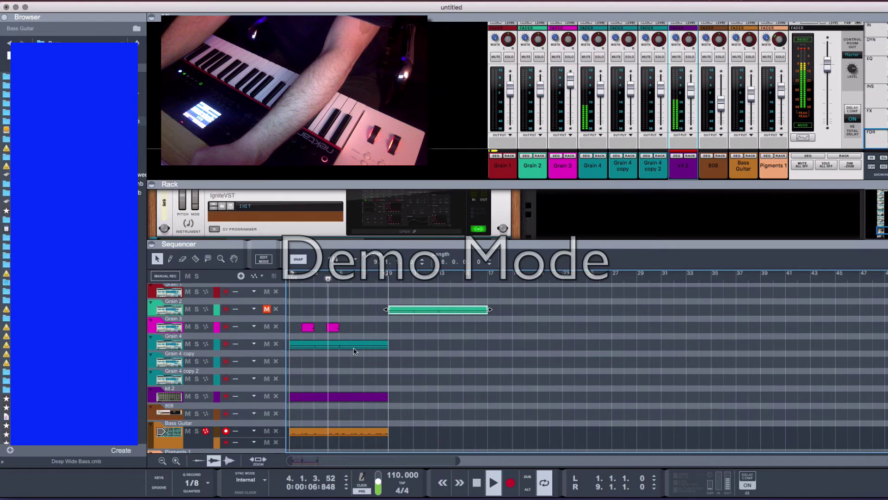
pyautogui.click(341, 346)
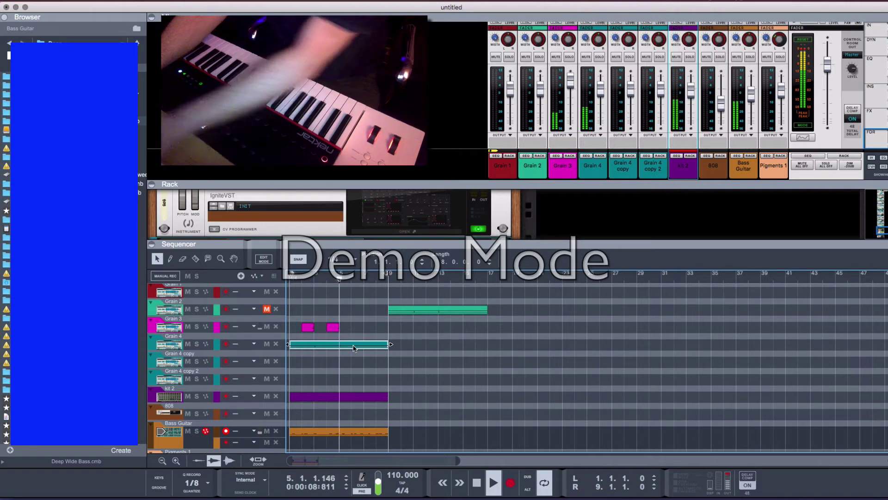
pyautogui.keyDown('alt'); pyautogui.click(355, 346); pyautogui.keyUp('alt')
pyautogui.moveTo(413, 312); pyautogui.dragTo(511, 308)
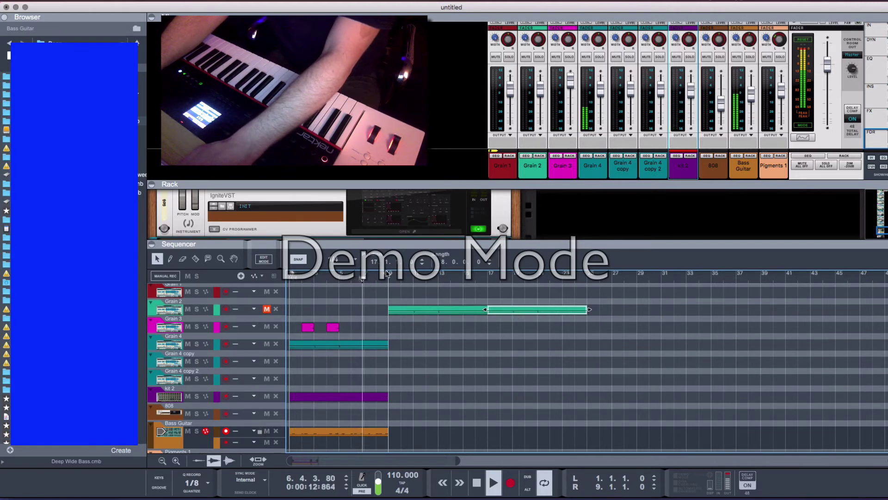
# Step: Extend the loop end to bar 25 and repeat the kit 2 and Bass Guitar clips up to that bar
pyautogui.moveTo(388, 274); pyautogui.dragTo(587, 273)
pyautogui.press('space')
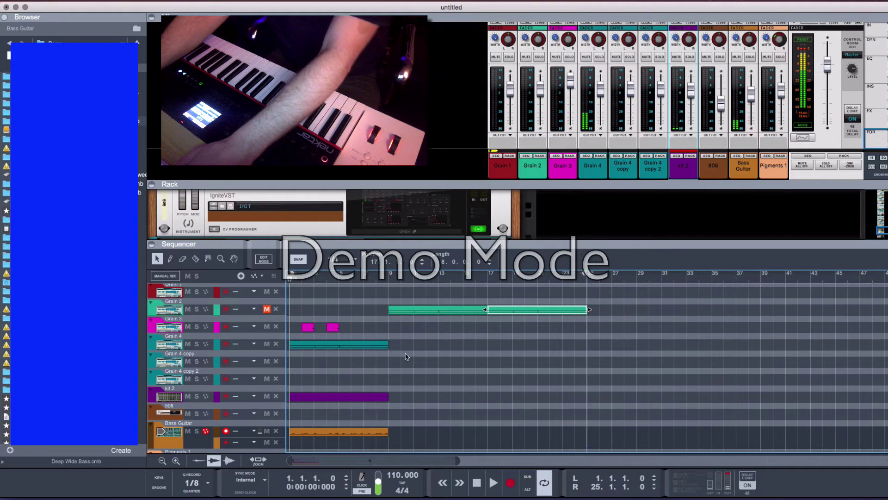
pyautogui.press('space')
pyautogui.moveTo(412, 447); pyautogui.dragTo(508, 397)
pyautogui.click(440, 412)
# Step: Try deleting the first Bass Guitar clip, and undo the deletion
pyautogui.click(358, 432)
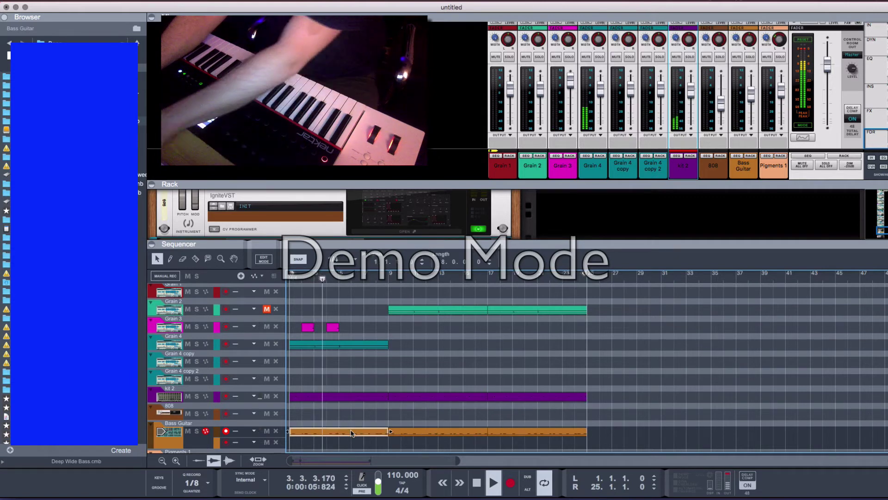
pyautogui.press('Delete')
pyautogui.press('space')
pyautogui.hotkey('ctrl', 'z')
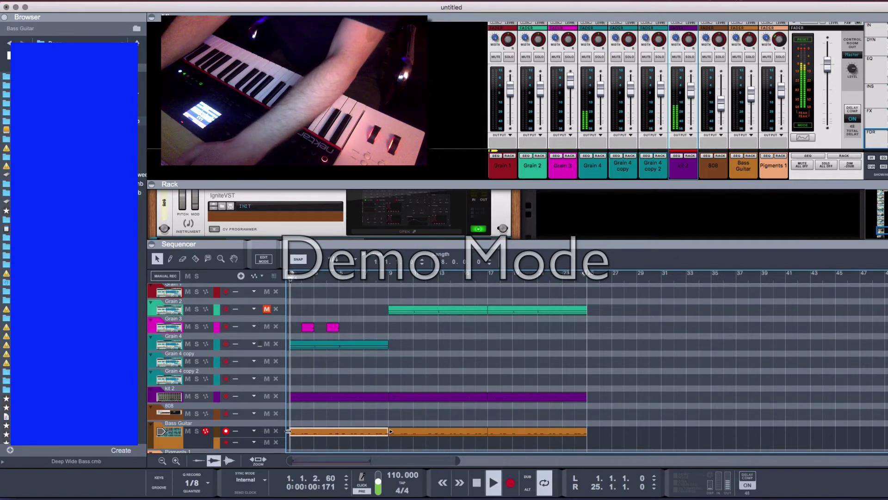
pyautogui.press('space')
# Step: Trim the first Bass Guitar clip to start at bar 5, and shift all clips from bar 9 onward to start at bar 17
pyautogui.moveTo(288, 434); pyautogui.dragTo(337, 432)
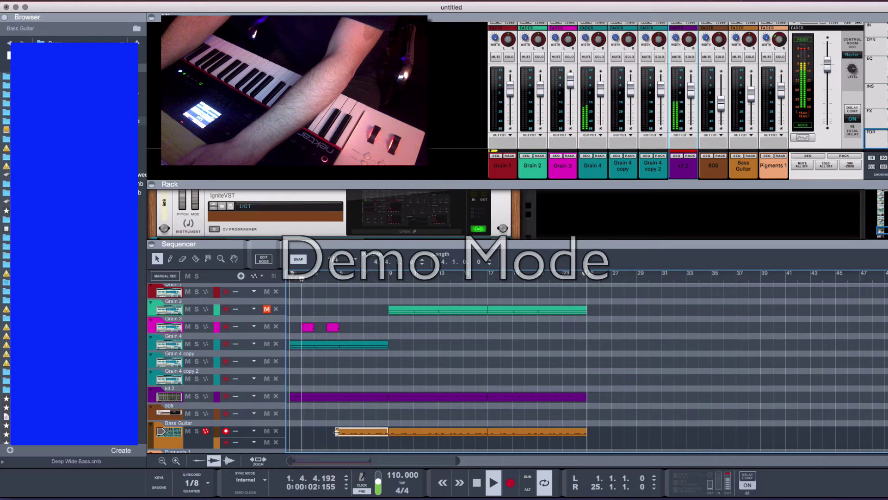
pyautogui.moveTo(351, 329); pyautogui.dragTo(305, 333)
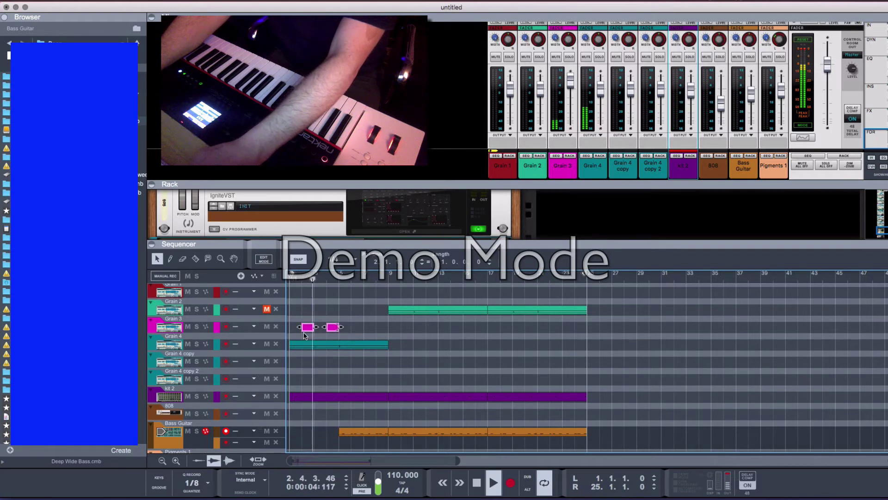
pyautogui.moveTo(406, 288); pyautogui.dragTo(564, 438)
pyautogui.moveTo(438, 402); pyautogui.dragTo(532, 396)
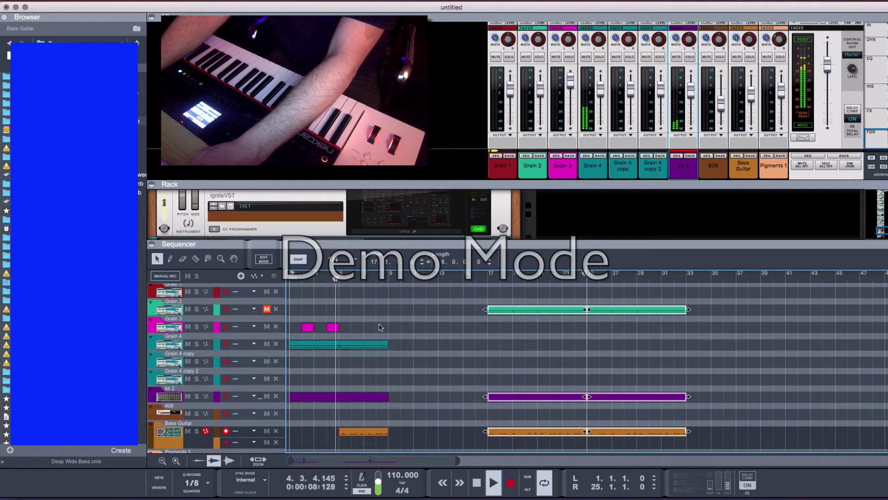
# Step: Copy the Grain 3, Grain 4, kit 2 and Bass Guitar clips of the first eight bars to bar 9, and extend the loop end to bar 33
pyautogui.moveTo(397, 323); pyautogui.dragTo(297, 420)
pyautogui.keyDown('shift'); pyautogui.click(373, 431); pyautogui.keyUp('shift')
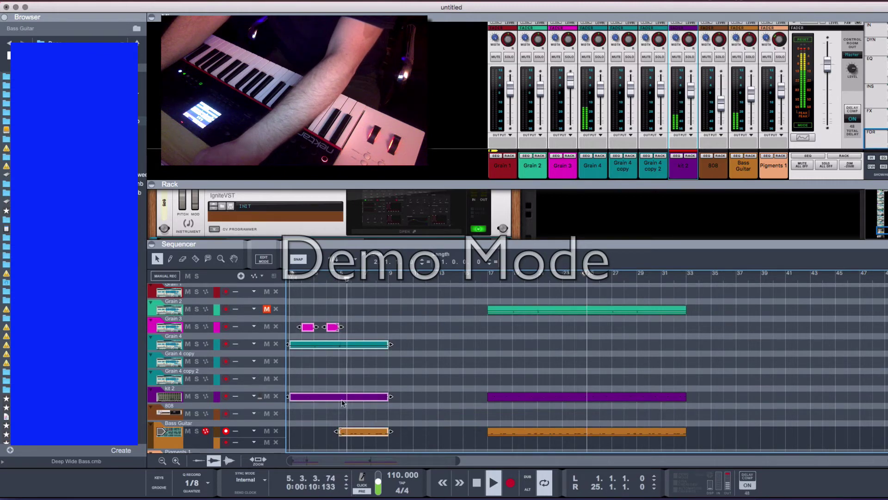
pyautogui.moveTo(389, 398); pyautogui.dragTo(432, 400)
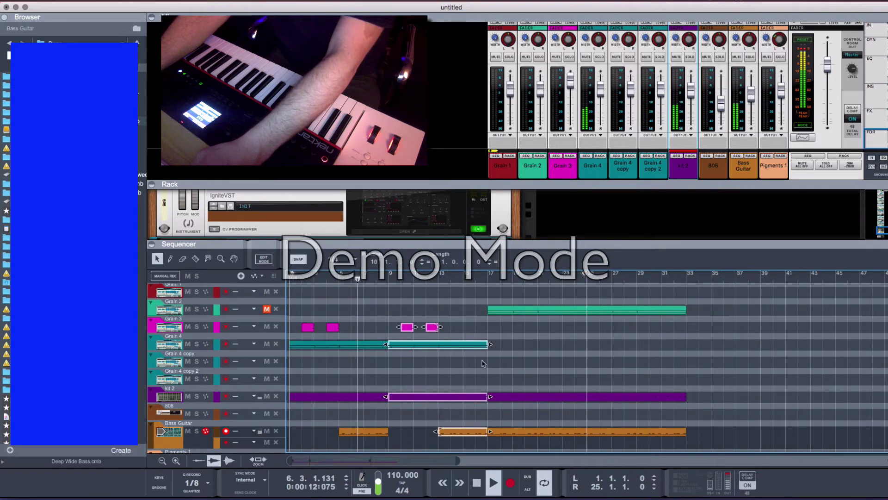
pyautogui.click(546, 290)
pyautogui.moveTo(584, 273); pyautogui.dragTo(683, 278)
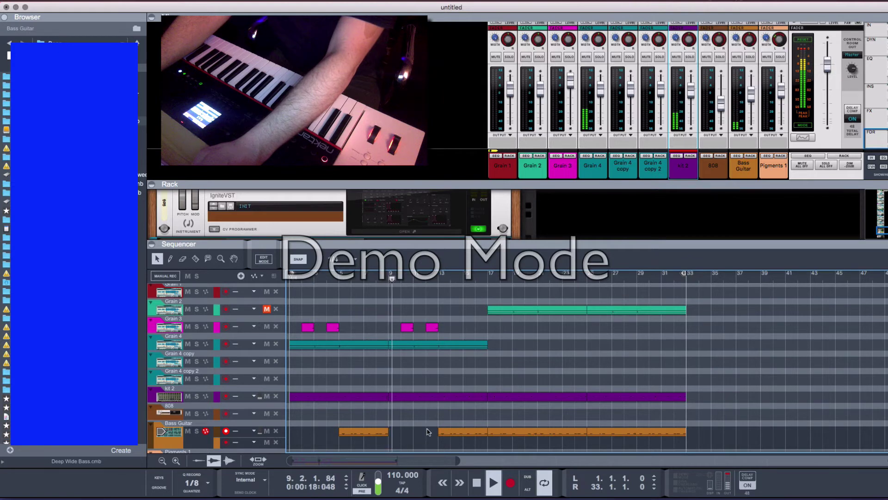
# Step: Adjust the Bass Guitar clip at bar 13 so that it starts at bar 9 and lasts 7 bars
pyautogui.click(442, 432)
pyautogui.moveTo(435, 432); pyautogui.dragTo(407, 439)
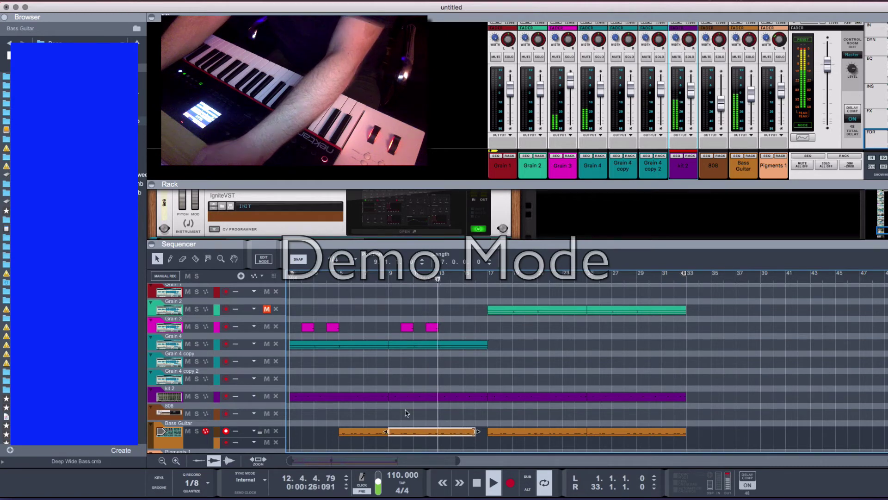
pyautogui.click(362, 382)
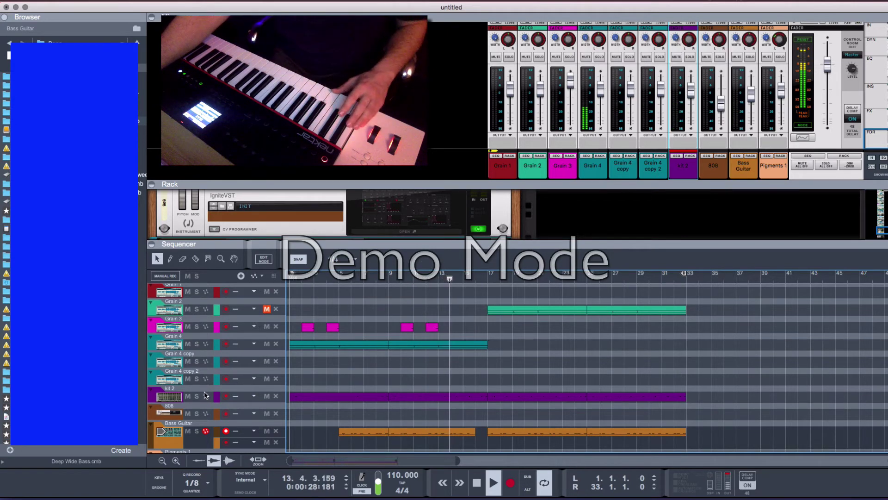
# Step: Show the kit 2 drum machine in an enlarged rack and fill all 16 steps of drum channel 5
pyautogui.click(247, 395)
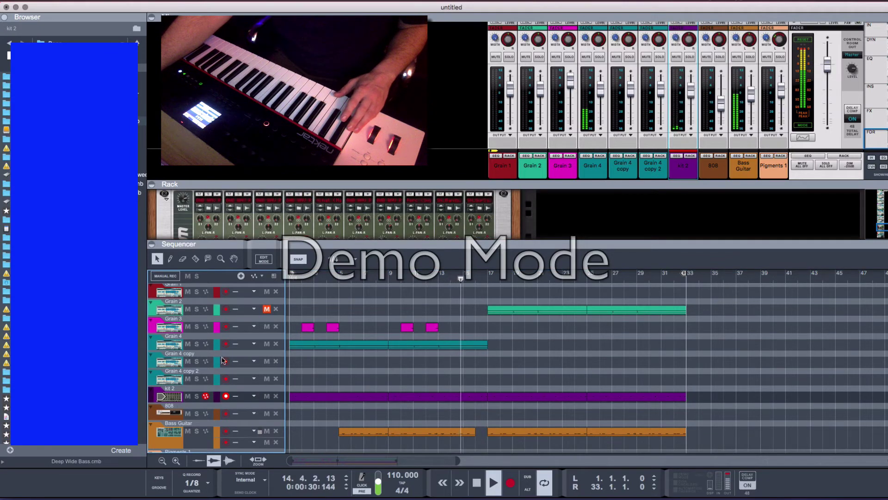
pyautogui.moveTo(343, 247); pyautogui.dragTo(351, 344)
pyautogui.scroll(-5, 304, 215)
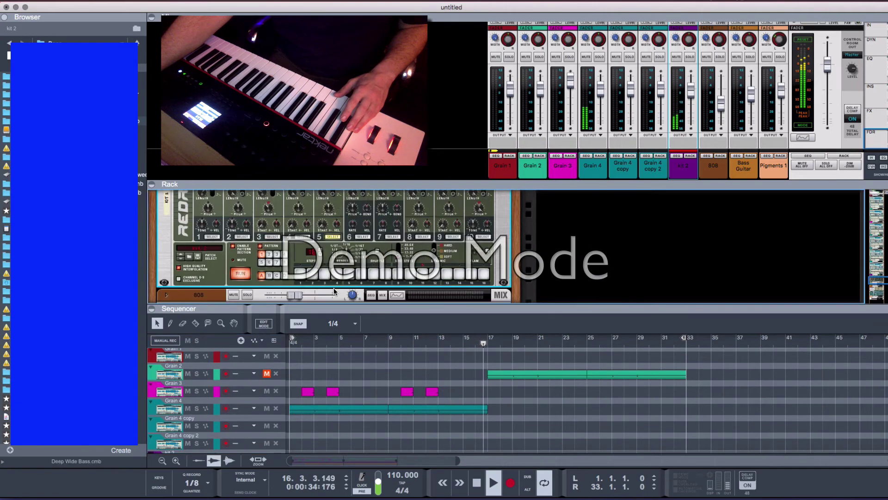
pyautogui.moveTo(304, 216); pyautogui.dragTo(483, 218)
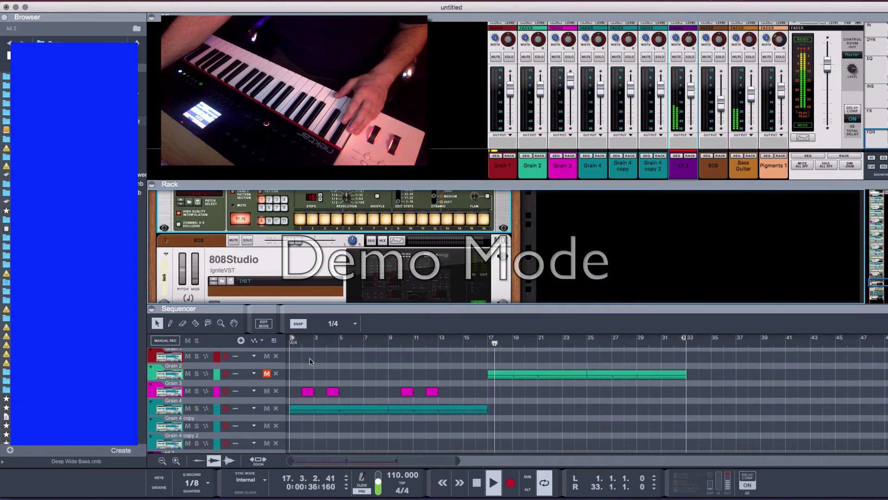
# Step: Play from just before bar 17 and lower the level of drum channel 5 in kit 2 to 31
pyautogui.click(391, 375)
pyautogui.click(485, 344)
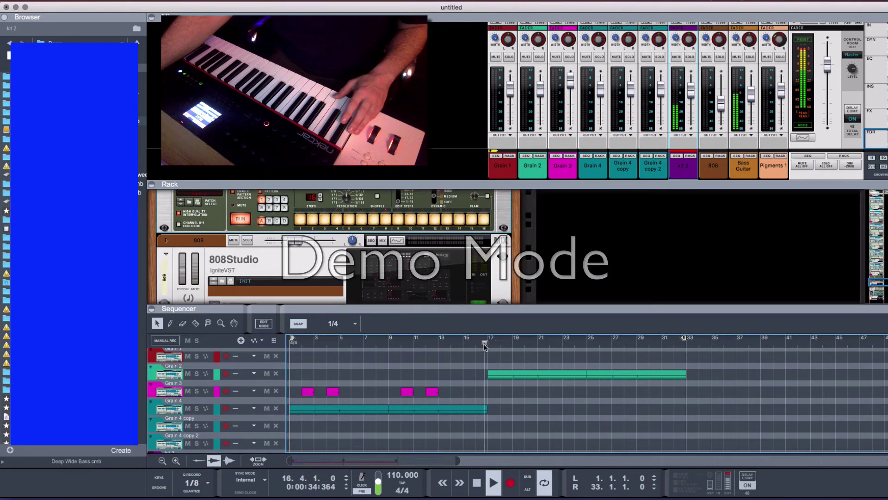
pyautogui.scroll(-1, 493, 385)
pyautogui.scroll(5, 321, 204)
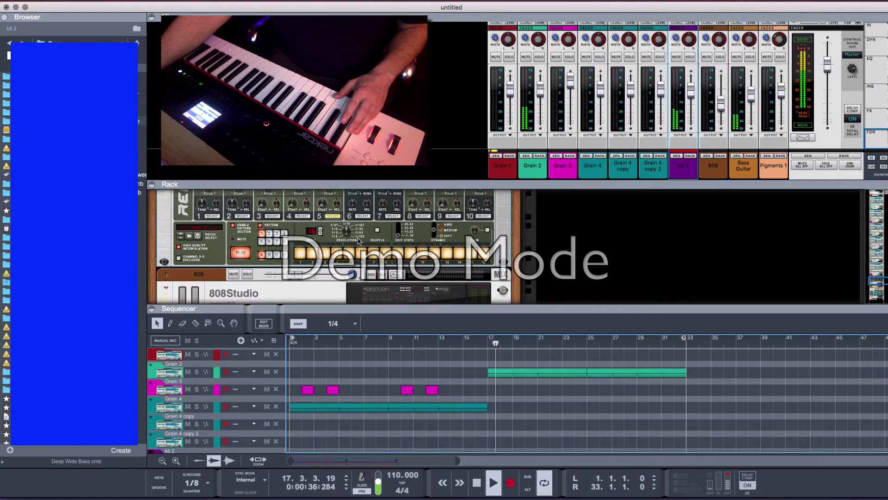
pyautogui.scroll(2, 321, 203)
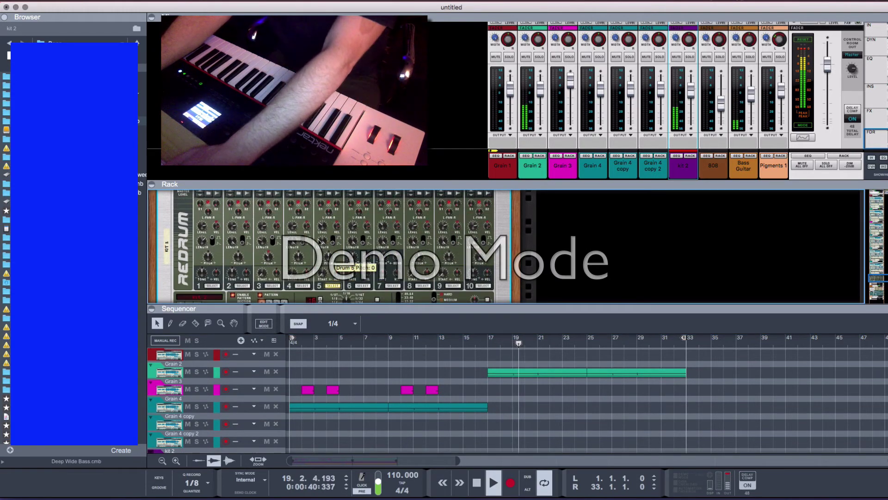
pyautogui.moveTo(323, 227); pyautogui.dragTo(324, 252)
pyautogui.scroll(-1, 325, 259)
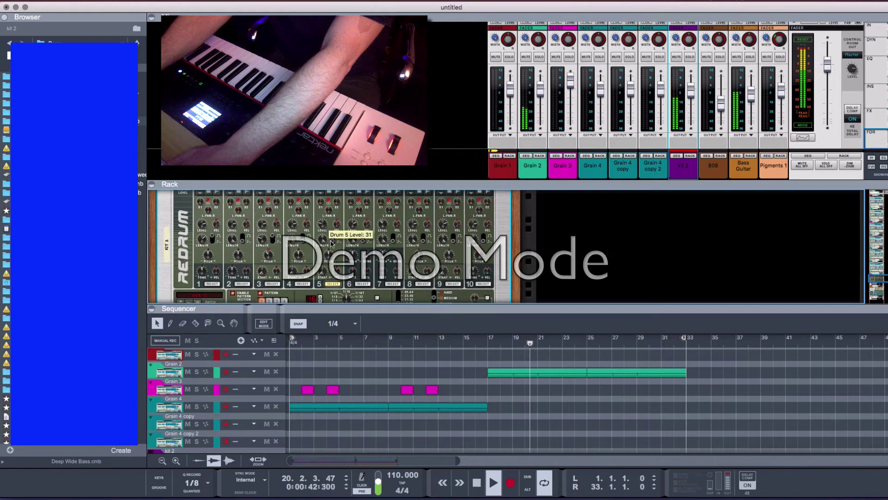
# Step: Clear all 16 steps of drum channel 5 in pattern 1 of the kit 2 drum machine and copy the pattern
pyautogui.scroll(-1, 325, 275)
pyautogui.moveTo(303, 284); pyautogui.dragTo(646, 264)
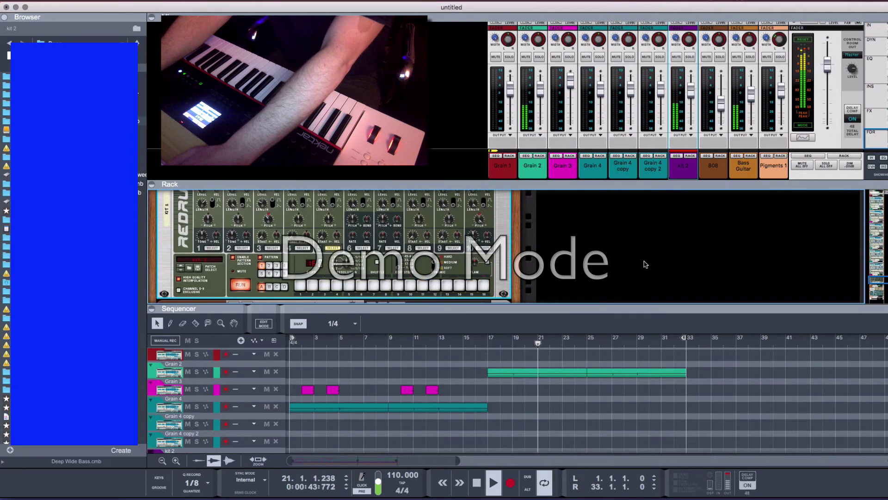
pyautogui.rightClick(184, 249)
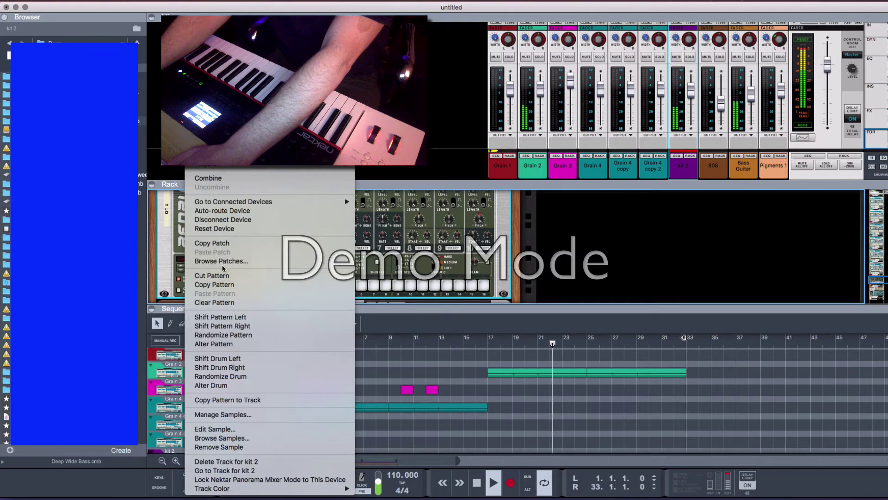
pyautogui.click(210, 285)
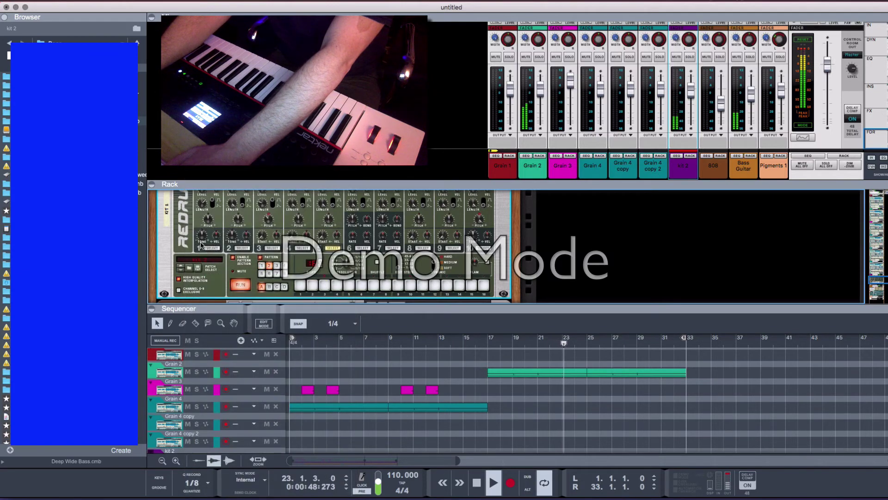
# Step: Paste the copied pattern into kit 2's pattern 2 and fill all 16 steps of drum channel 5 there
pyautogui.rightClick(186, 246)
pyautogui.click(323, 283)
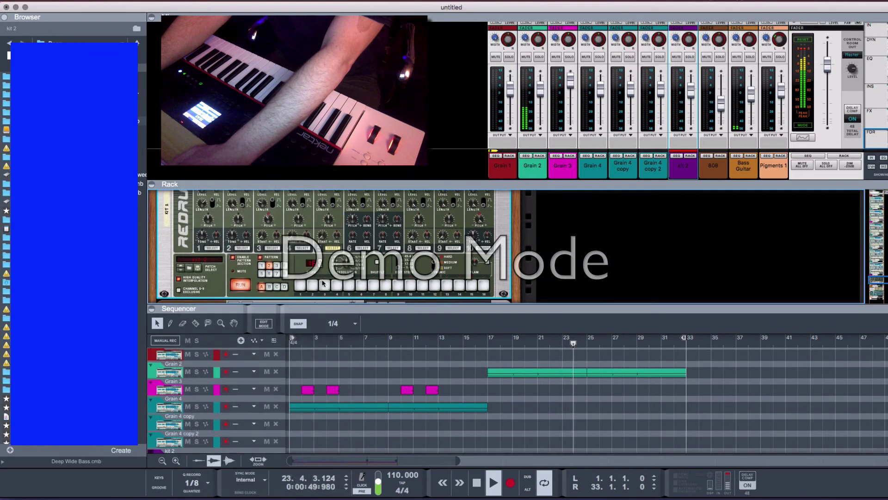
pyautogui.moveTo(302, 288); pyautogui.dragTo(489, 296)
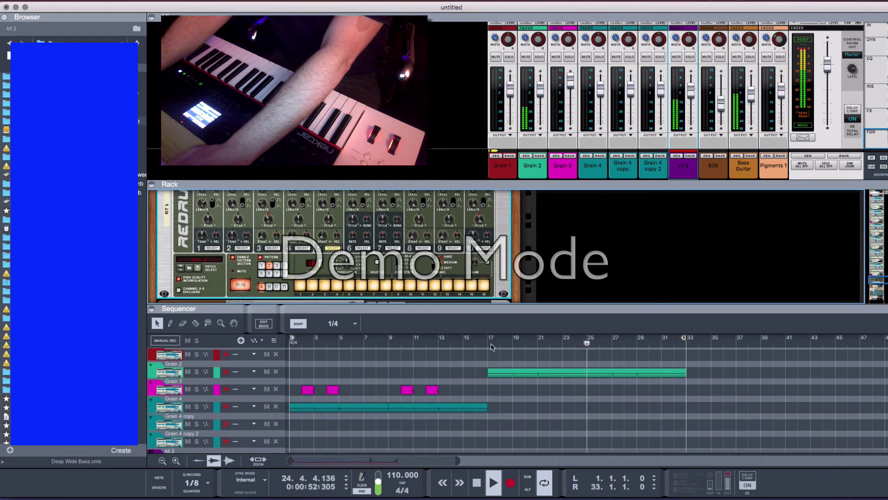
# Step: Return kit 2 to pattern 1 and remove the hit on step 1 of drum channel 3
pyautogui.scroll(-2, 403, 369)
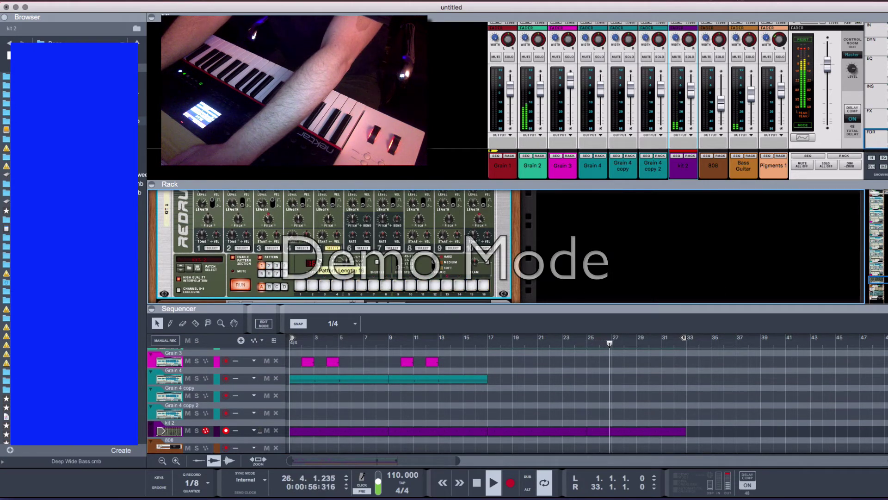
pyautogui.scroll(3, 277, 269)
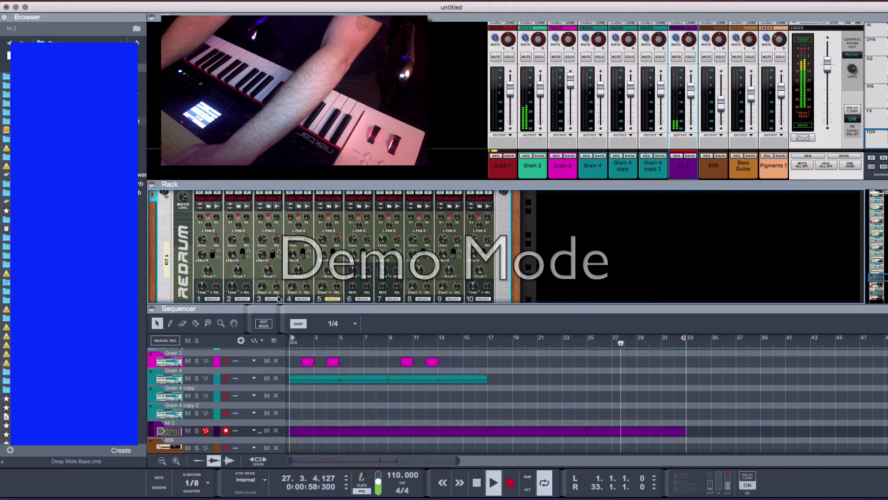
pyautogui.click(276, 298)
pyautogui.scroll(-3, 278, 296)
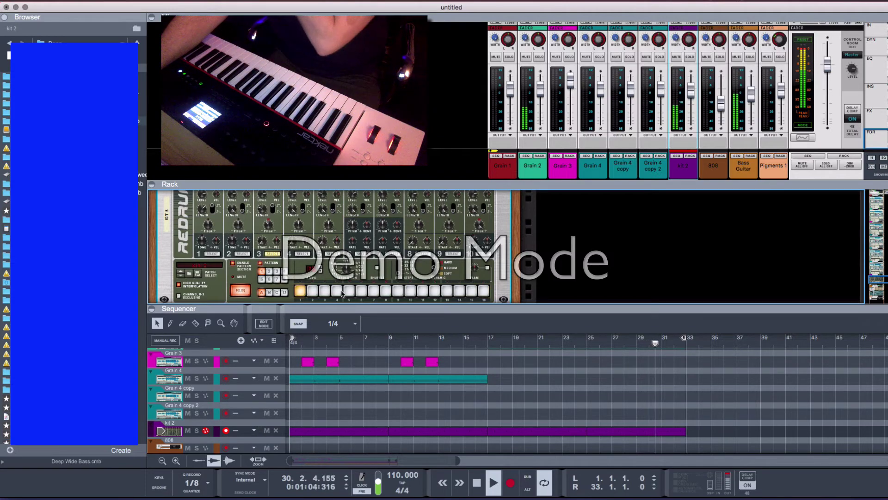
pyautogui.click(299, 291)
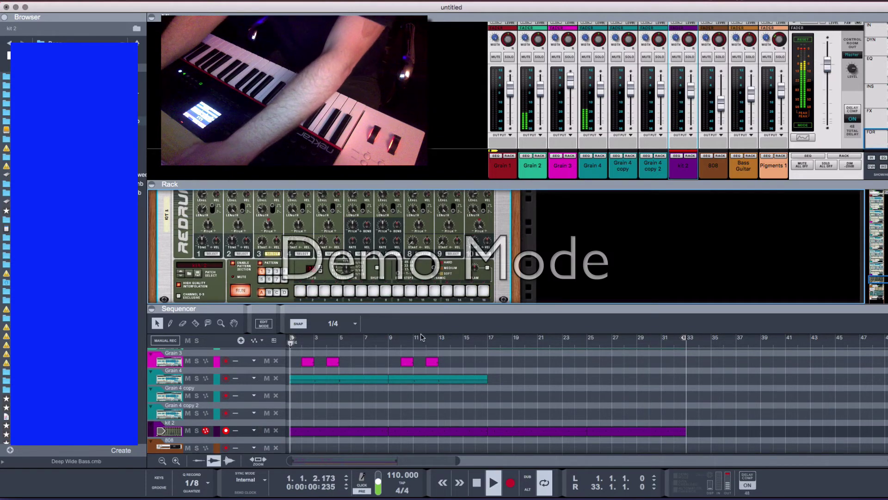
# Step: Enlarge the sequencer area and create a Pattern/Loop lane on the kit 2 track
pyautogui.moveTo(417, 308); pyautogui.dragTo(412, 240)
pyautogui.scroll(-1, 364, 382)
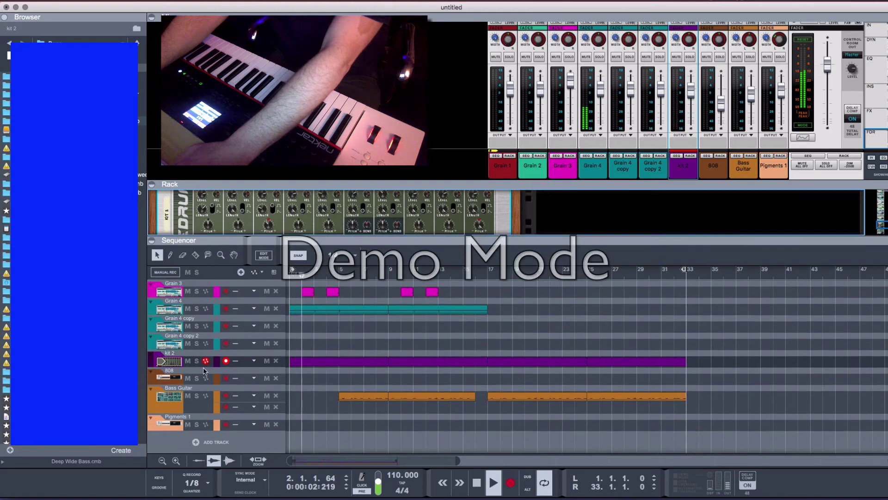
pyautogui.rightClick(176, 364)
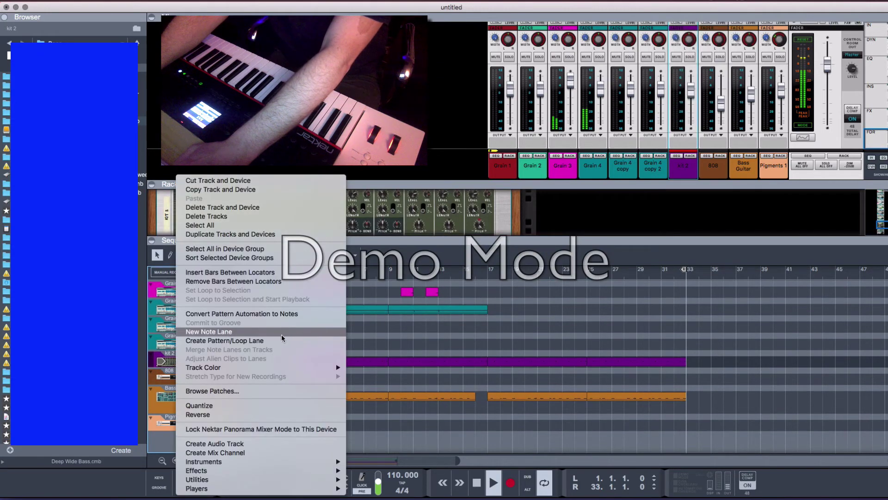
pyautogui.click(297, 332)
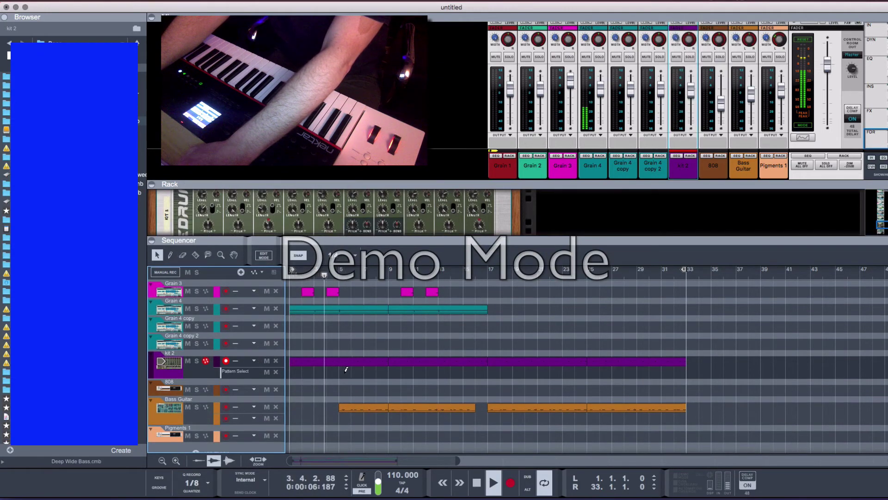
# Step: Draw a pattern clip from bar 7 to bar 17 and another from bar 17 to bar 33 on kit 2's Pattern Select lane
pyautogui.moveTo(343, 369); pyautogui.dragTo(487, 370)
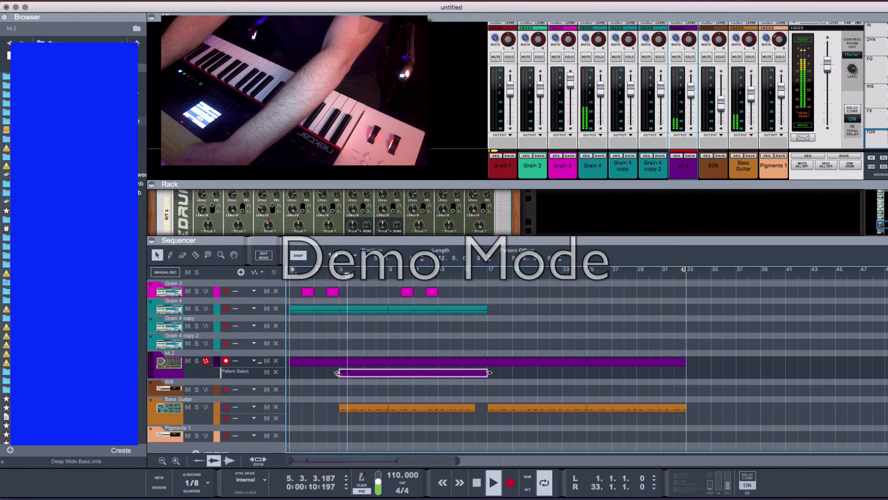
pyautogui.moveTo(350, 373); pyautogui.dragTo(363, 373)
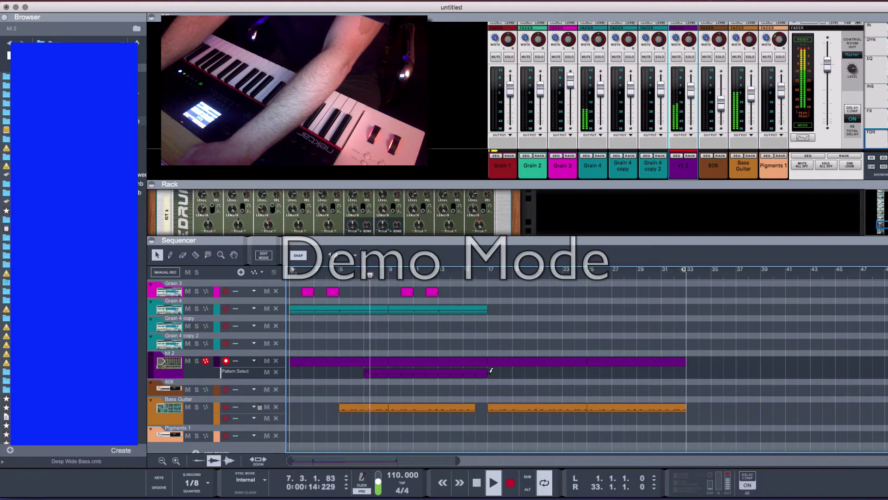
pyautogui.moveTo(491, 371); pyautogui.dragTo(686, 373)
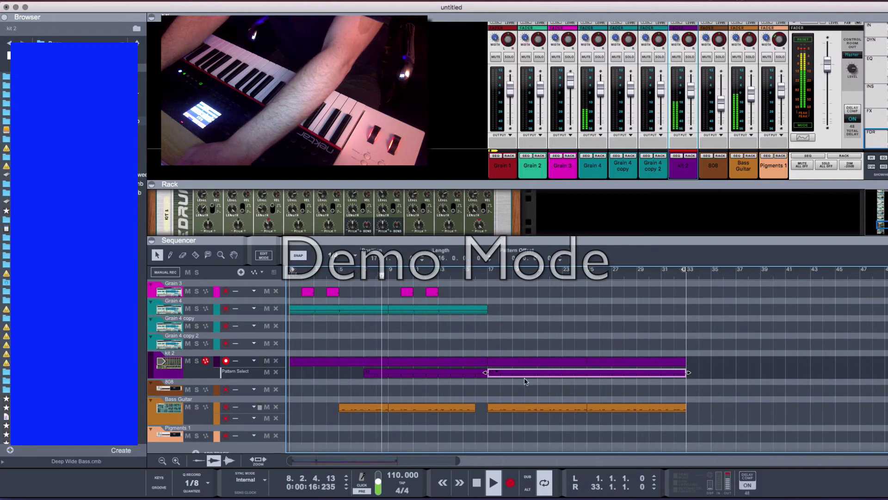
# Step: Assign Pattern/Loop 2 to the kit 2 pattern clip at bar 17 and shorten the end of the clip at bar 7 by one beat
pyautogui.click(497, 373)
pyautogui.click(521, 425)
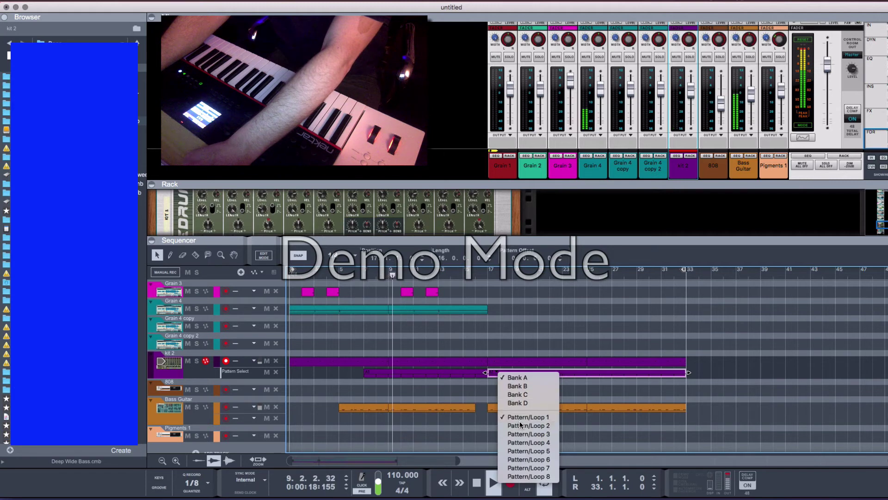
pyautogui.click(462, 373)
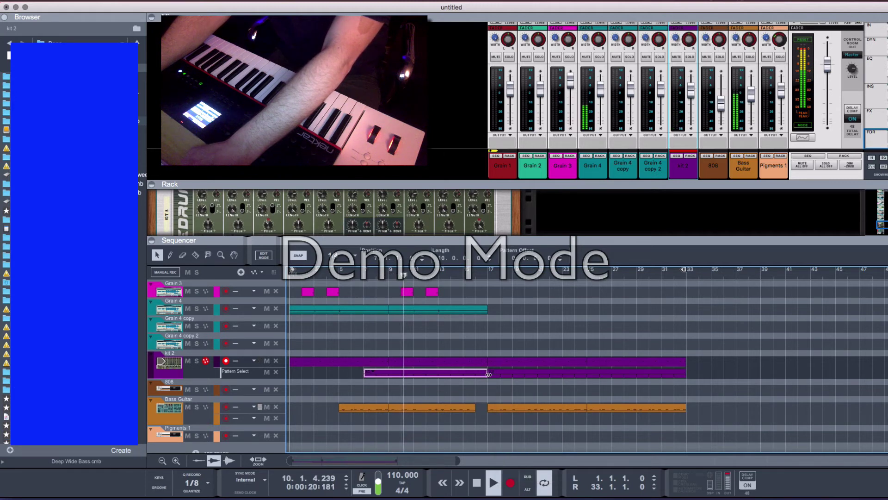
pyautogui.moveTo(488, 374); pyautogui.dragTo(484, 376)
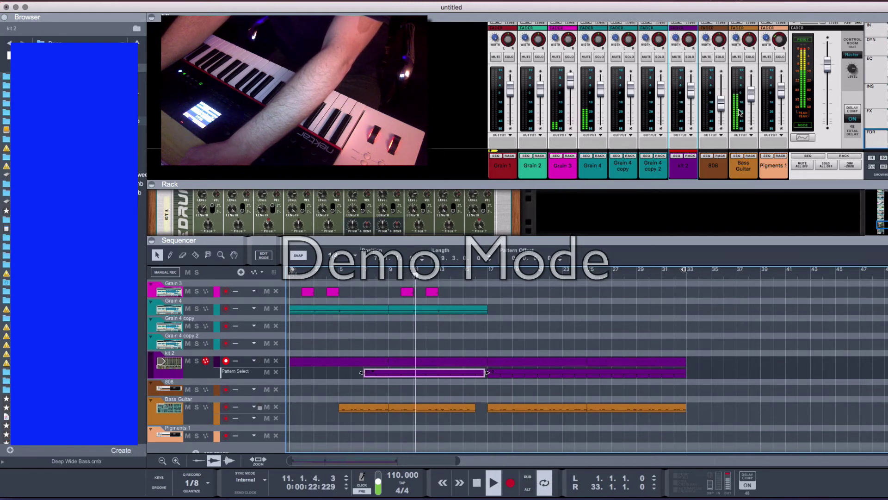
# Step: Select the Bass Guitar mix channel and fine-tune its fader level
pyautogui.scroll(-10, 315, 213)
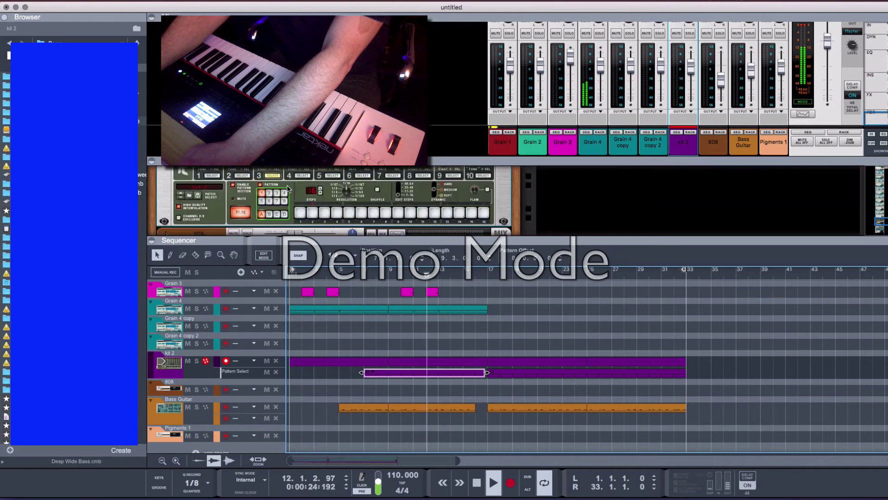
pyautogui.click(198, 224)
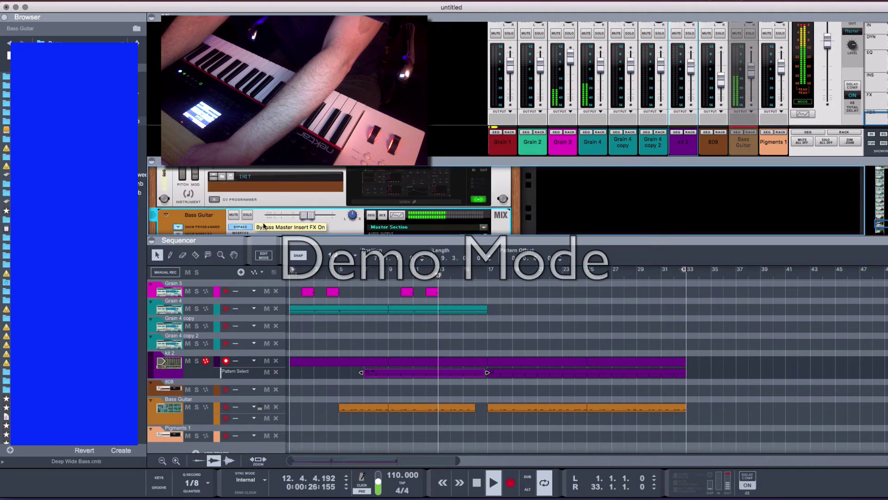
pyautogui.click(745, 73)
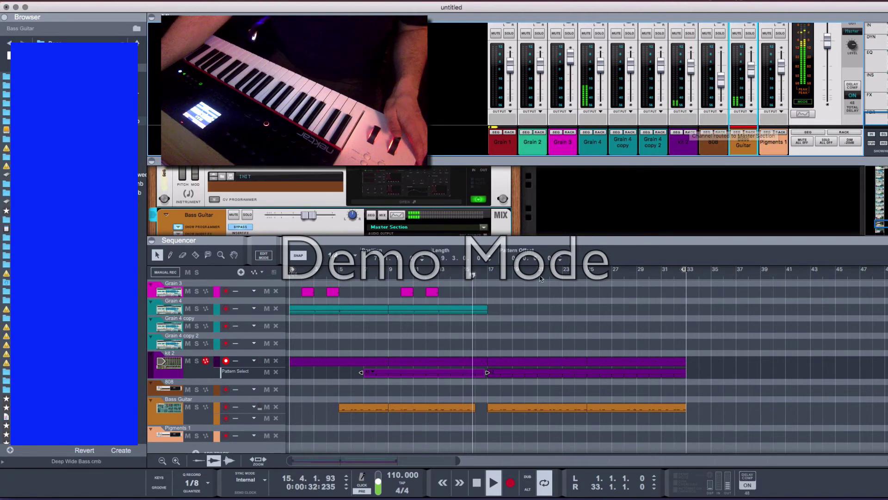
# Step: Enlarge the sequencer to show all tracks and shorten the kit 2 pattern clip at bar 7 to 9 bars
pyautogui.moveTo(546, 239); pyautogui.dragTo(539, 169)
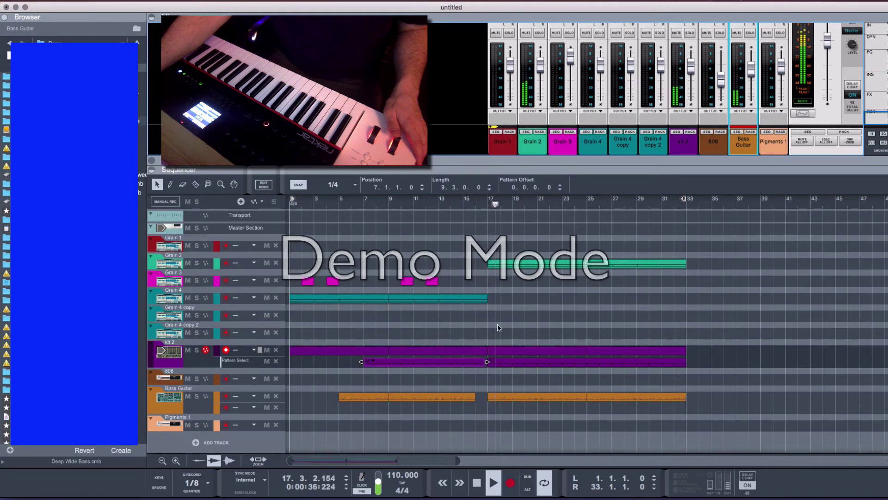
pyautogui.click(485, 363)
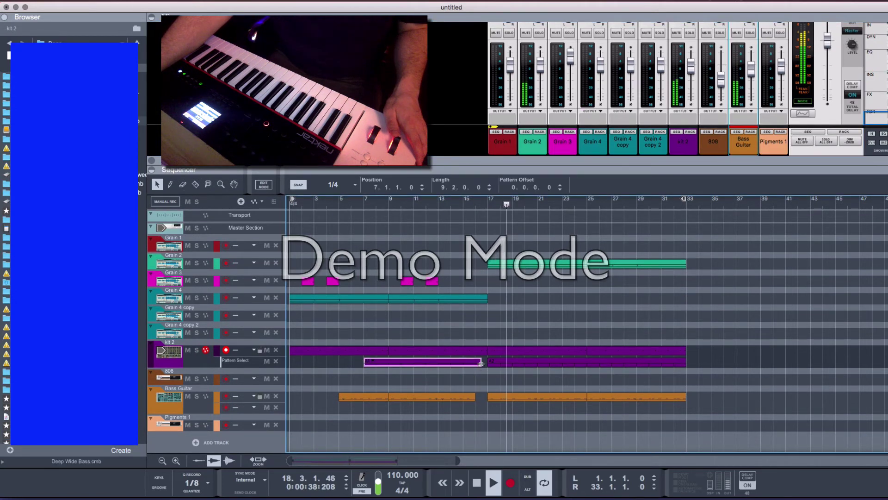
pyautogui.moveTo(480, 365); pyautogui.dragTo(476, 364)
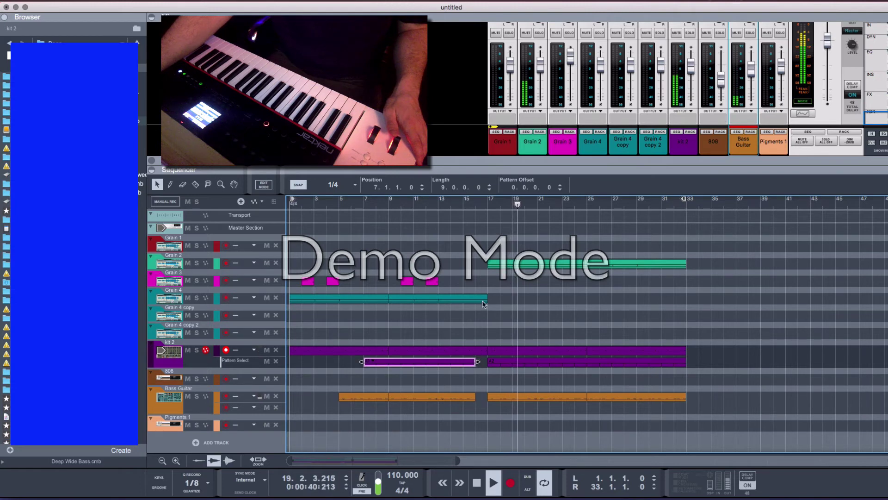
pyautogui.click(503, 301)
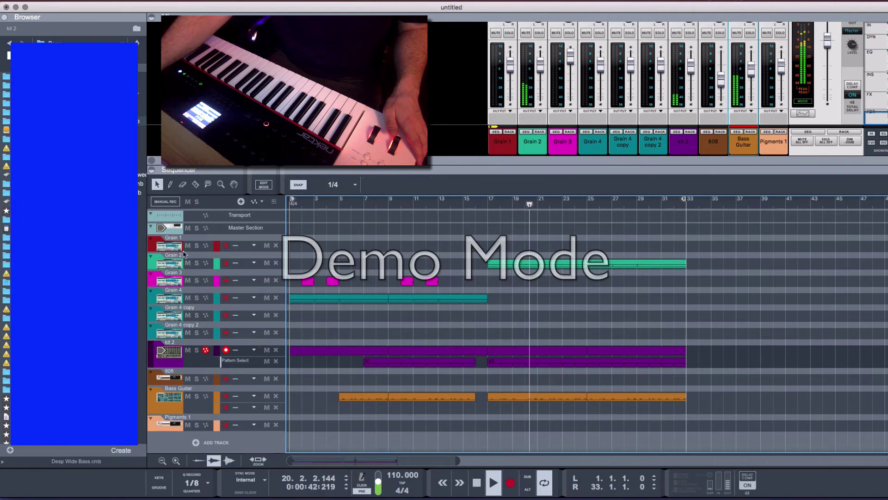
# Step: Audition the Grain 2 and Grain 4 instruments against the arrangement, and stop playback at the song start
pyautogui.click(168, 256)
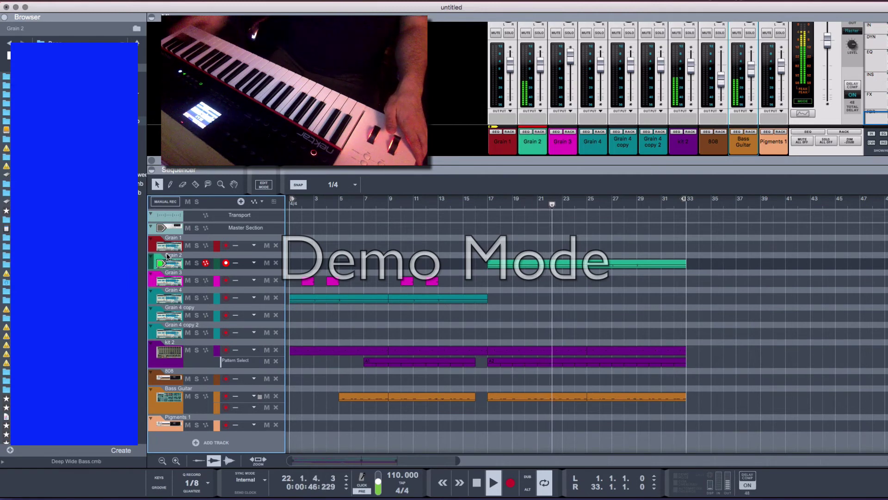
pyautogui.click(162, 300)
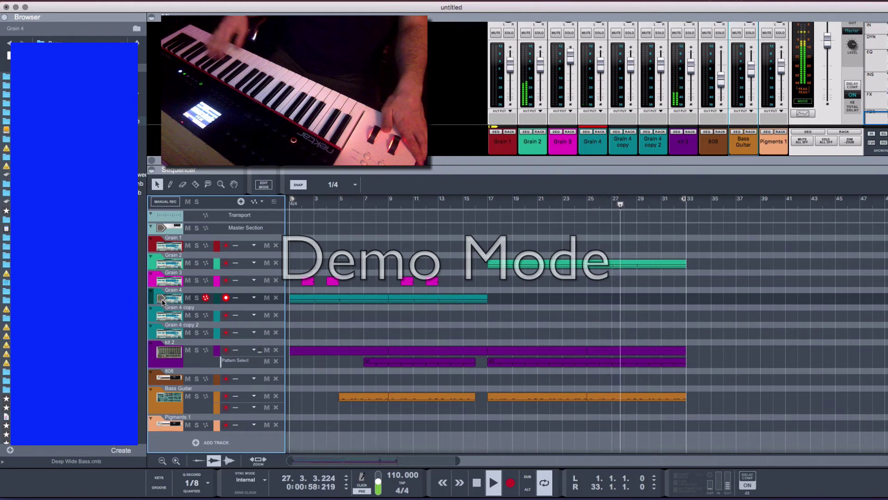
pyautogui.press('space')
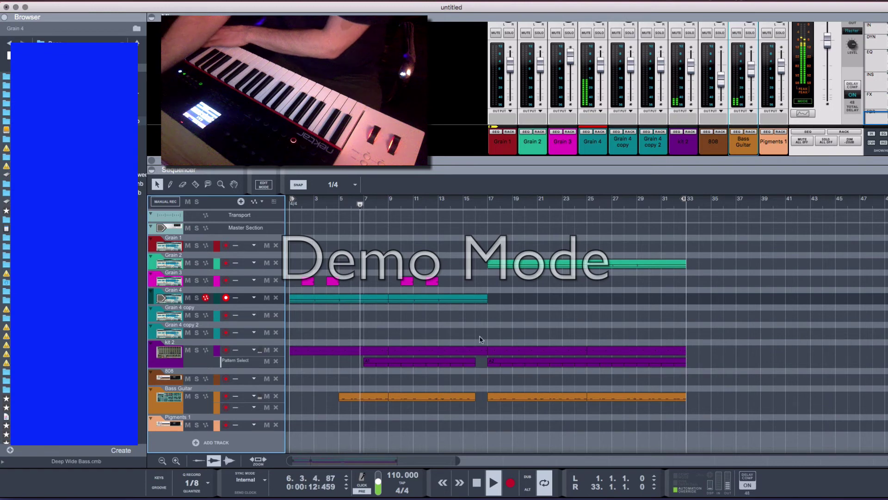
pyautogui.press('space')
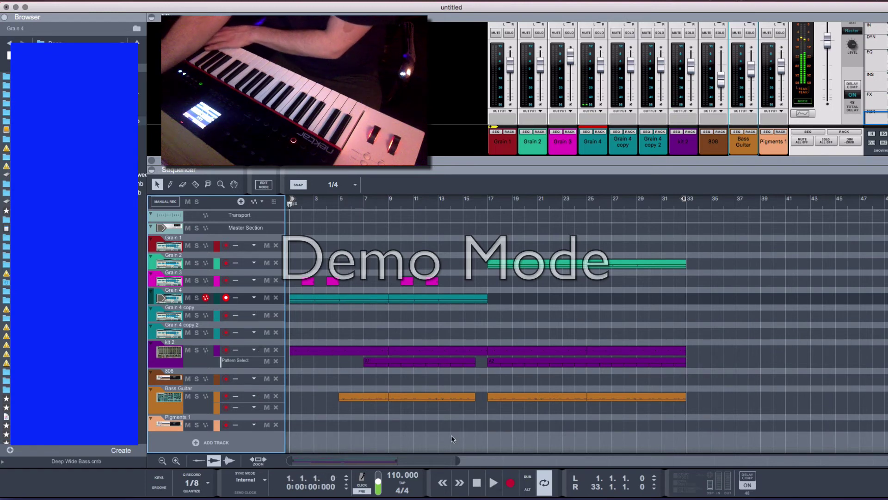
# Step: Set the song position to bar 9, duplicate the Grain 4 track with its device, and delete the duplicate's clip from bar 9 to bar 17
pyautogui.click(383, 203)
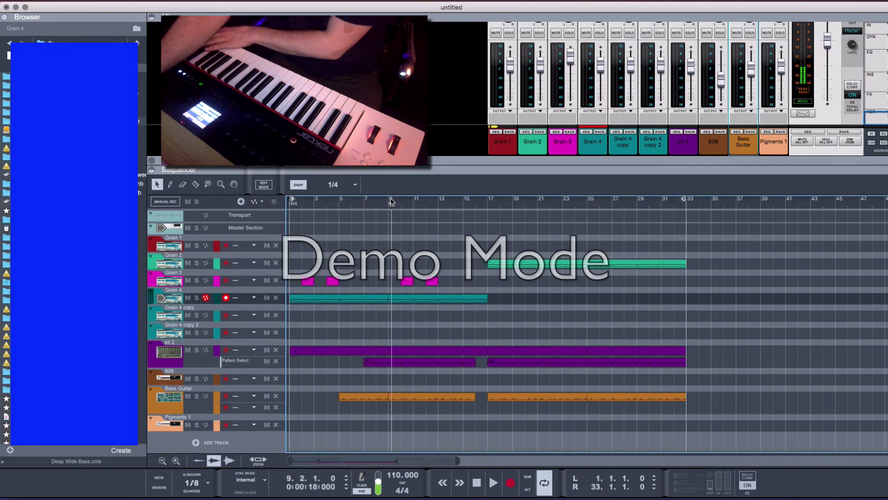
pyautogui.moveTo(389, 200)
pyautogui.mouseDown()
pyautogui.moveTo(407, 201)
pyautogui.moveTo(386, 201)
pyautogui.mouseUp()
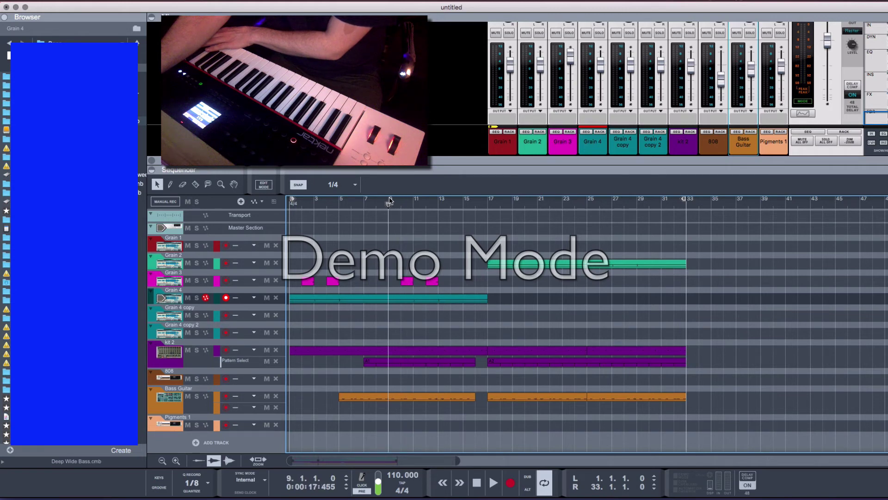
pyautogui.click(173, 298)
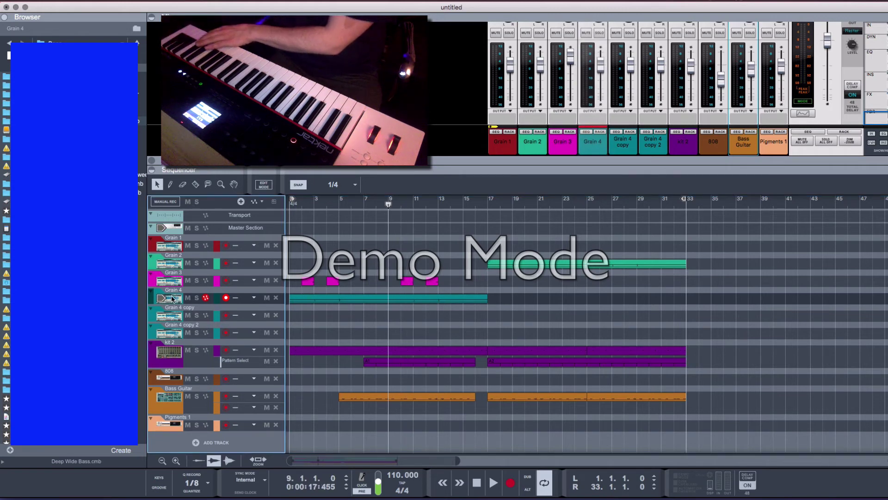
pyautogui.rightClick(172, 299)
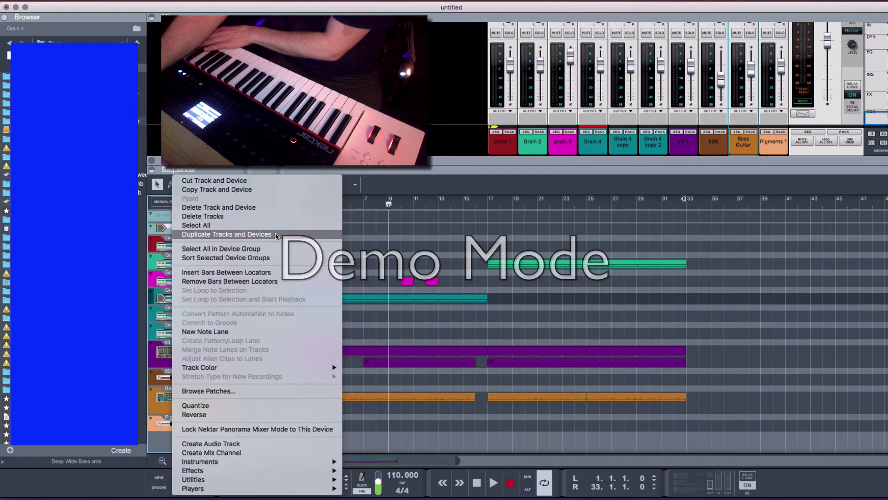
pyautogui.click(455, 314)
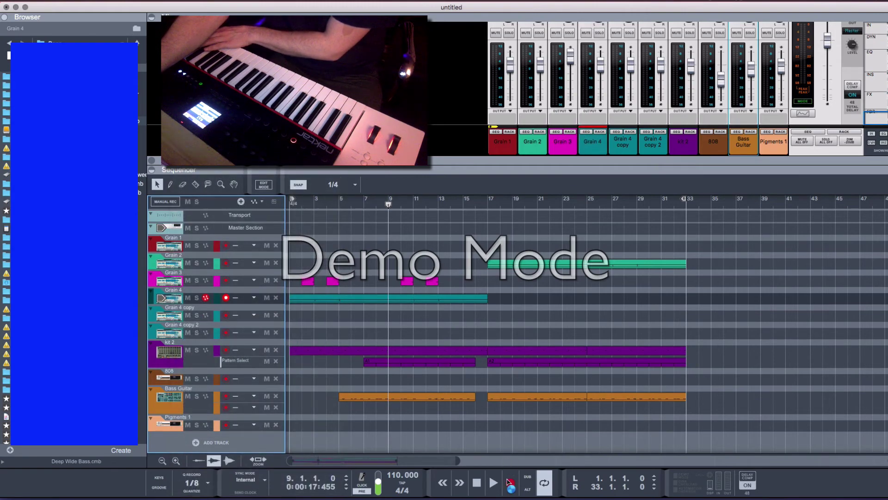
pyautogui.click(417, 315)
pyautogui.press('Delete')
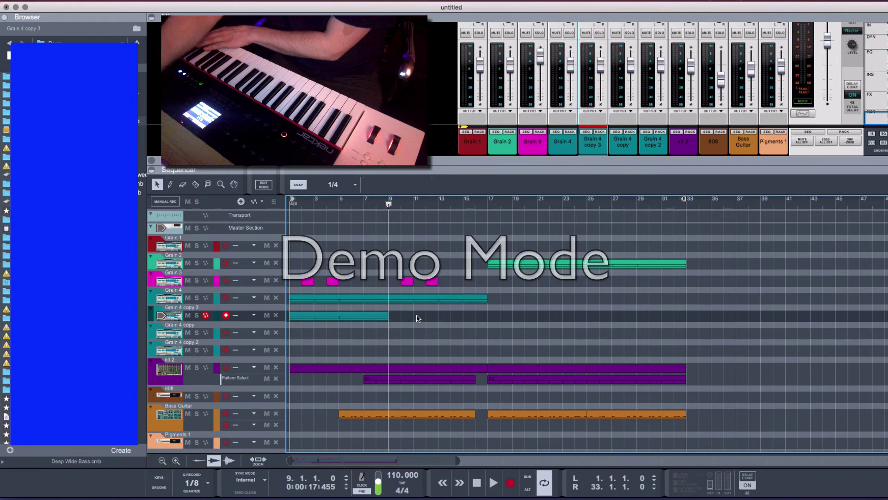
# Step: Delete the remaining clip on the Grain 4 copy 3 track and record a new 8-bar clip from bar 9
pyautogui.click(375, 318)
pyautogui.press('Delete')
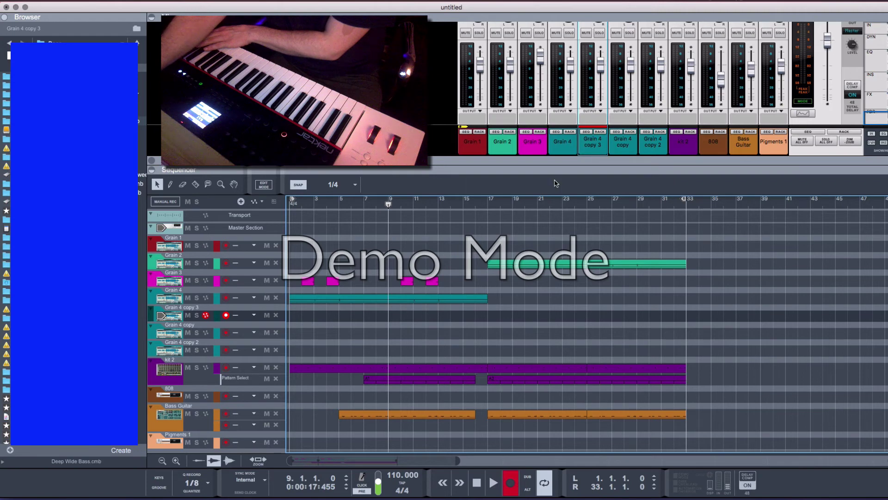
pyautogui.press('space')
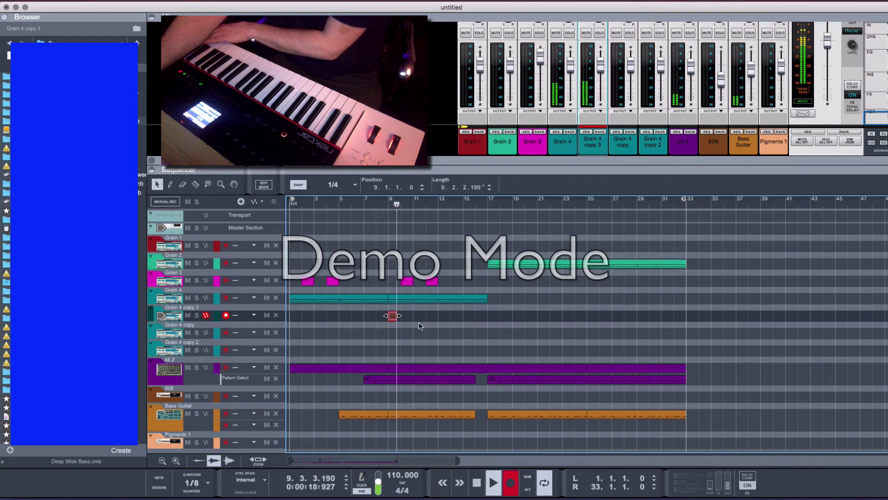
pyautogui.press('space')
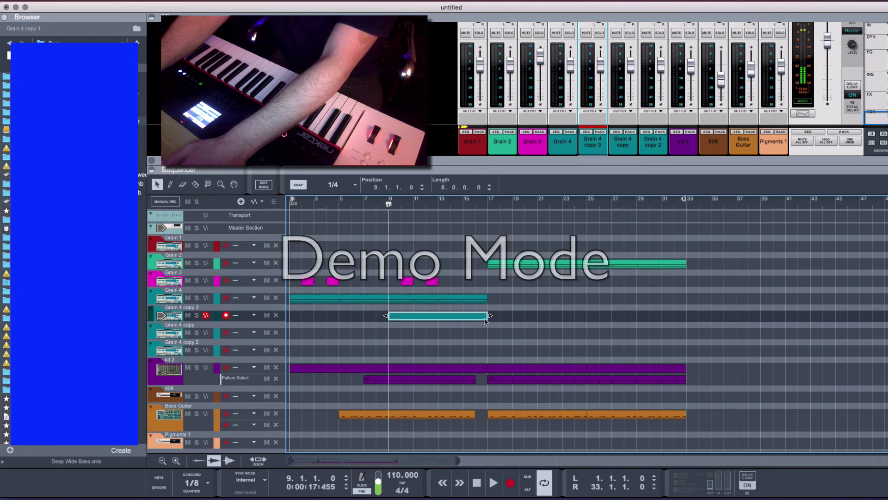
# Step: Extend the E4 note in the new clip to nearly the full 8 bars and start playback from the song start
pyautogui.doubleClick(422, 318)
pyautogui.click(634, 278)
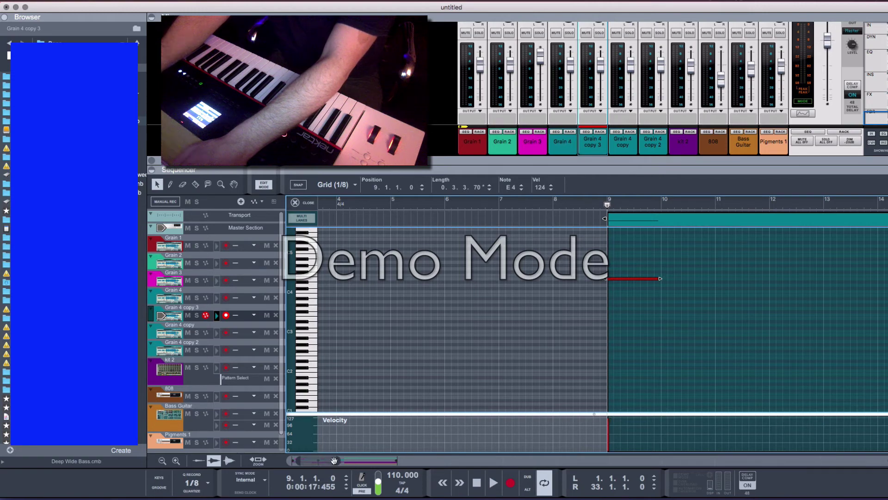
pyautogui.moveTo(338, 463); pyautogui.dragTo(538, 462)
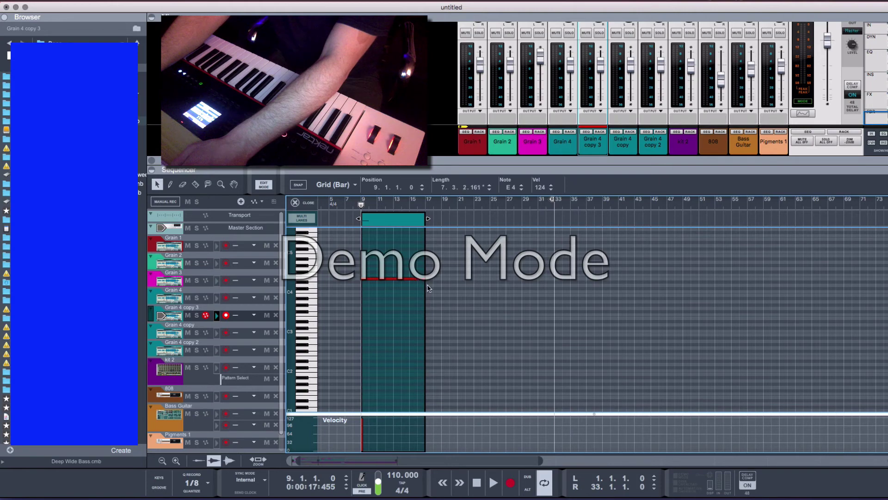
pyautogui.moveTo(383, 205); pyautogui.dragTo(320, 206)
pyautogui.press('space')
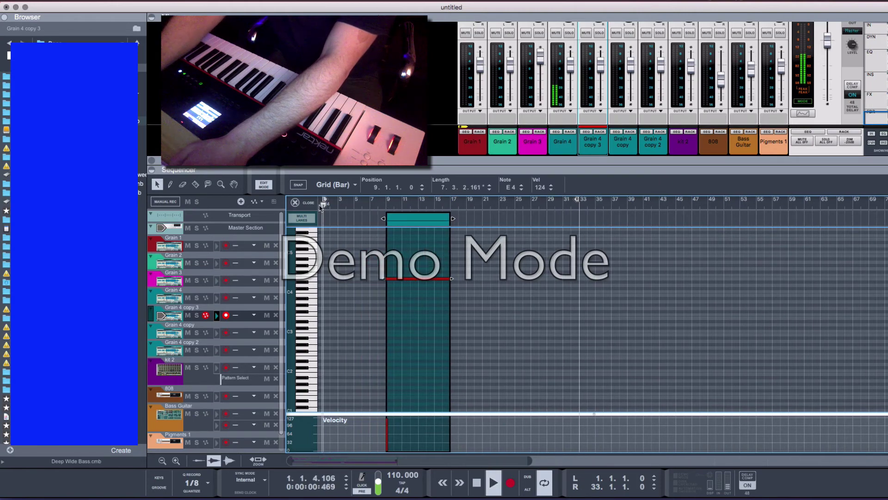
pyautogui.click(264, 185)
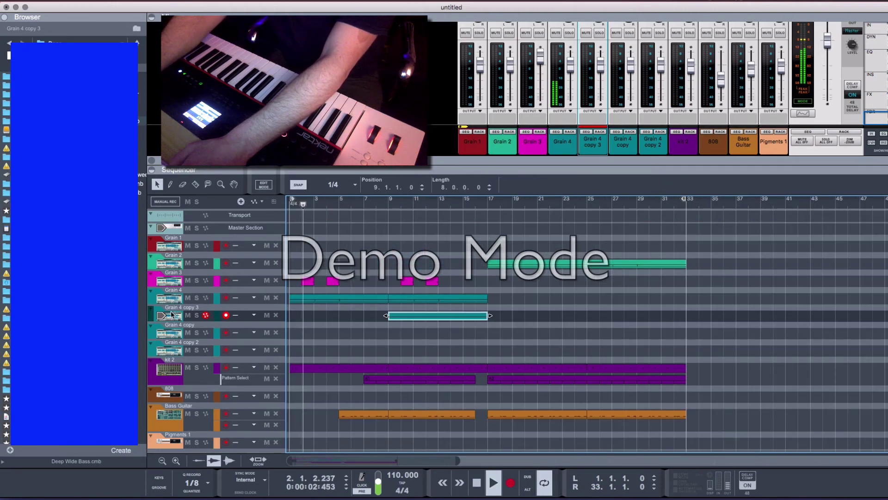
# Step: Lower the Grain 4 copy 3 mix channel's fader to about -18.3 dB
pyautogui.click(231, 307)
pyautogui.moveTo(600, 65); pyautogui.dragTo(599, 83)
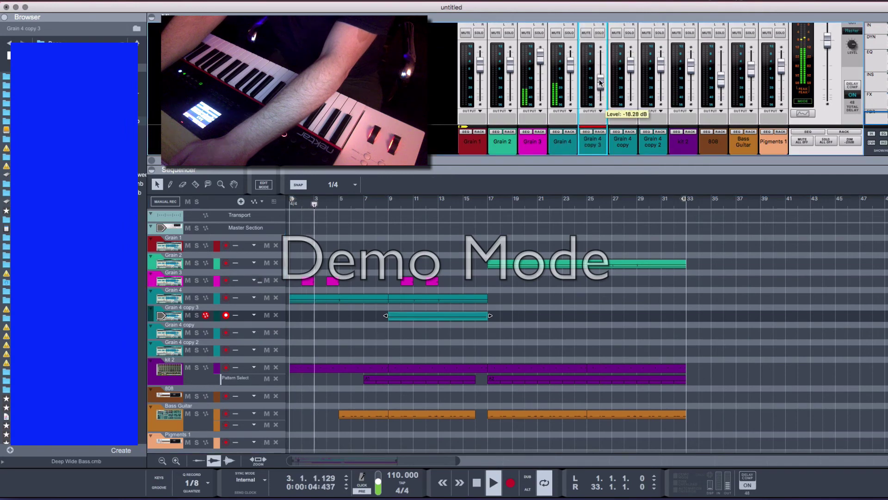
# Step: Enlarge the mixer and turn on the FX 2 (dist) send for the Grain 4 channel
pyautogui.scroll(10, 596, 93)
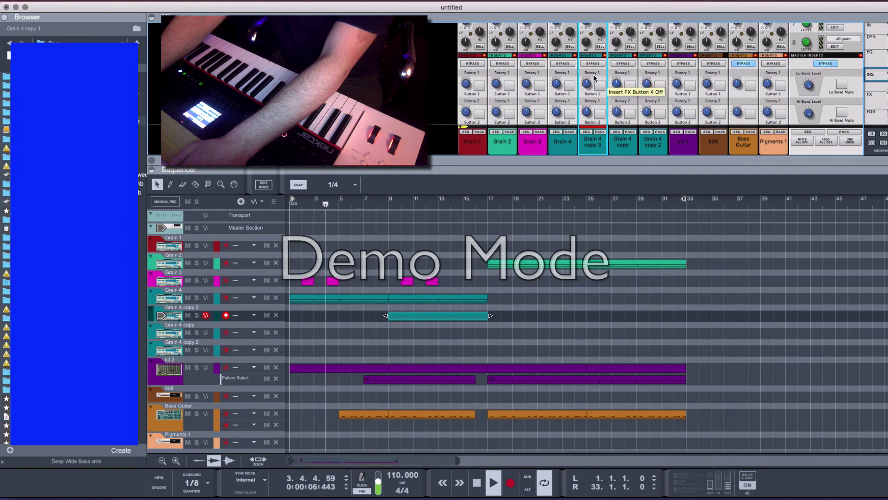
pyautogui.scroll(5, 596, 87)
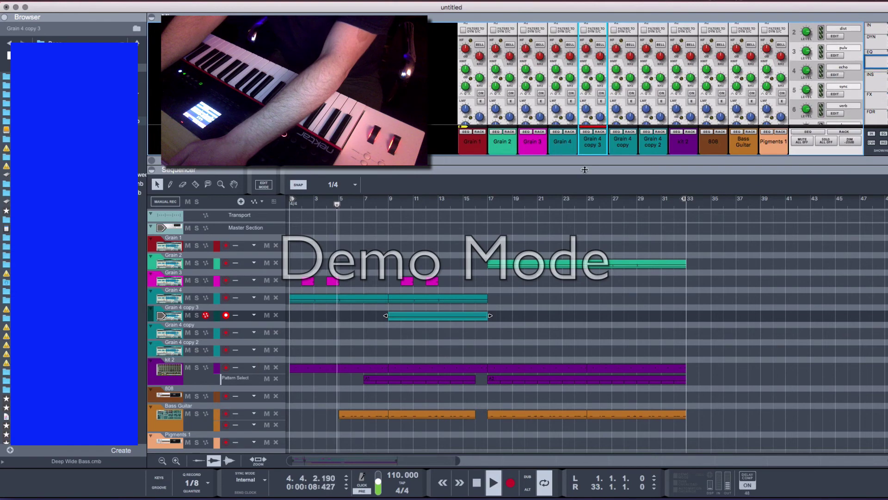
pyautogui.moveTo(577, 259); pyautogui.dragTo(577, 287)
pyautogui.moveTo(596, 156); pyautogui.dragTo(581, 232)
pyautogui.scroll(-8, 594, 163)
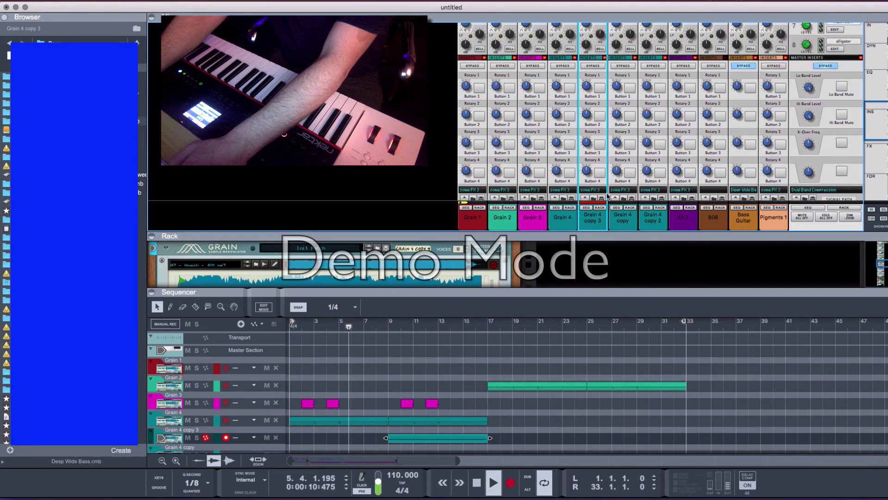
pyautogui.scroll(-6, 601, 182)
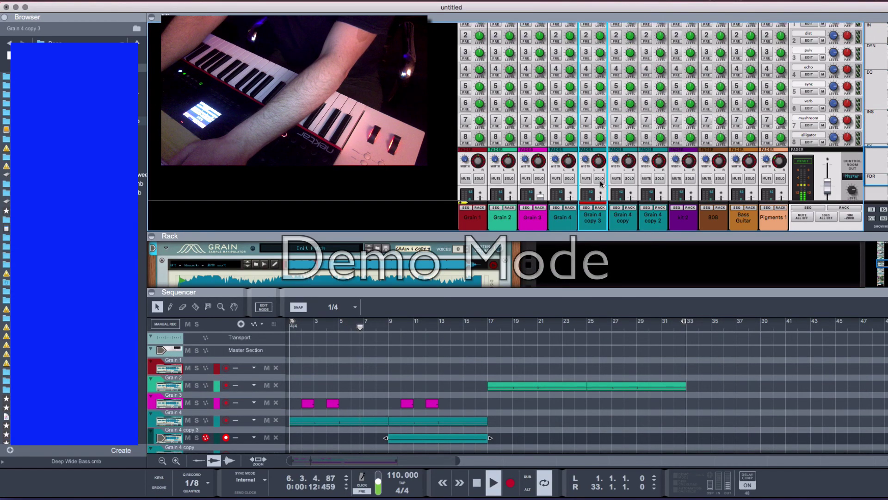
pyautogui.scroll(5, 564, 90)
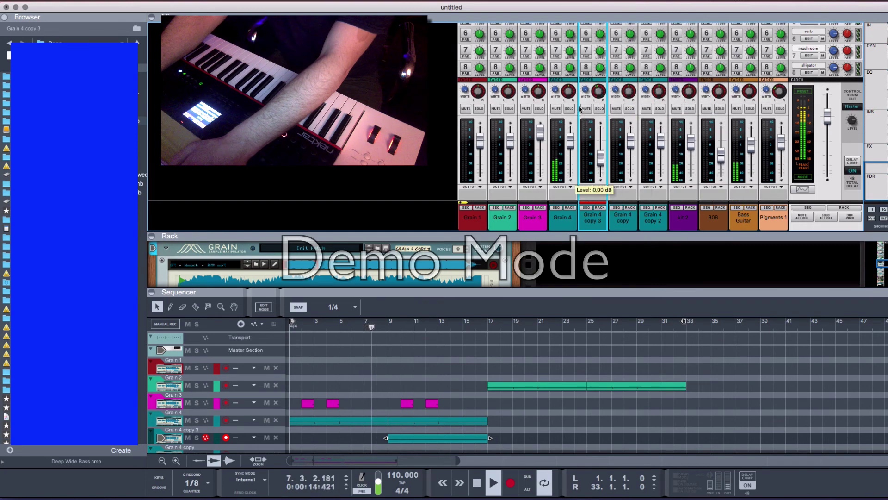
pyautogui.click(556, 72)
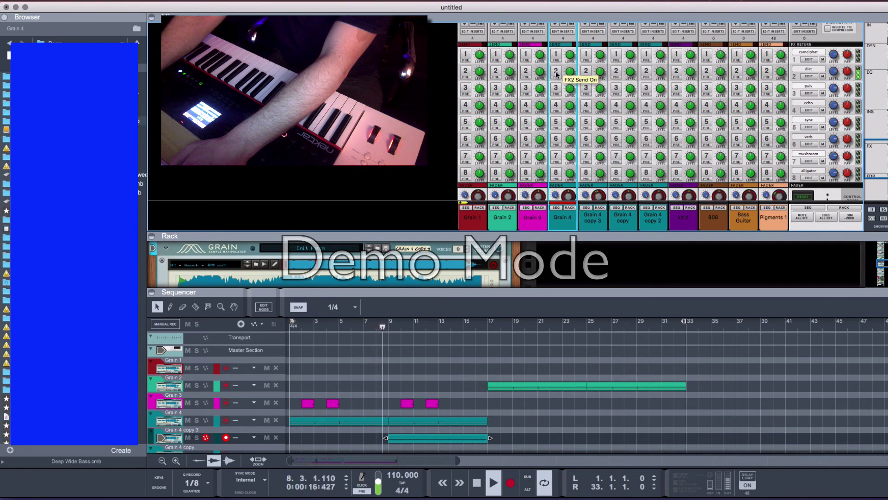
pyautogui.scroll(-5, 572, 167)
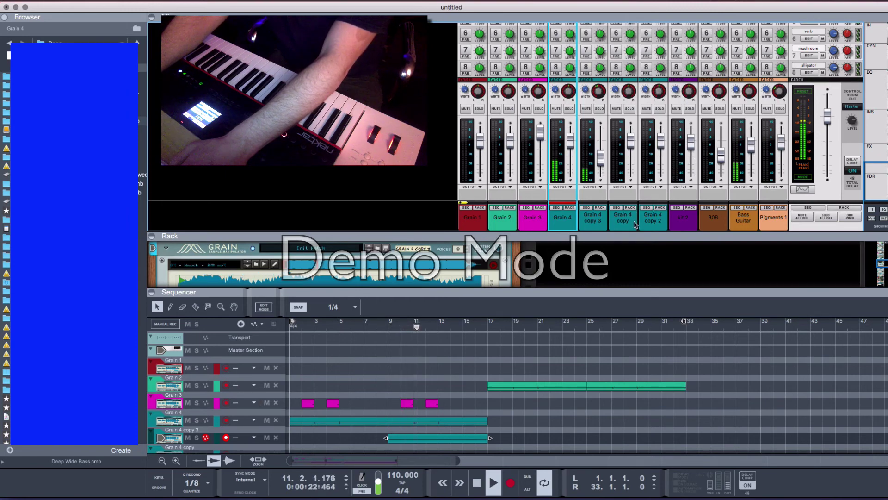
# Step: Enlarge the sequencer and raise the Grain 4 copy 3 channel's fader to about -10.3 dB
pyautogui.moveTo(497, 292); pyautogui.dragTo(498, 182)
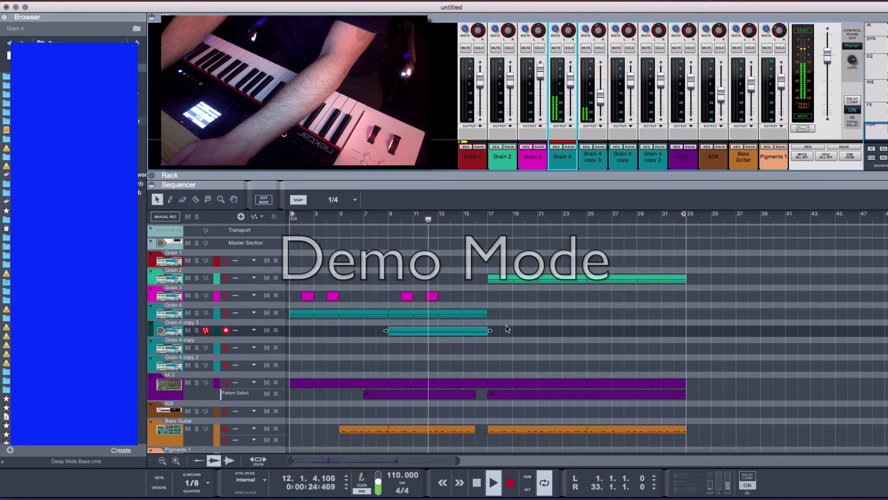
pyautogui.click(598, 96)
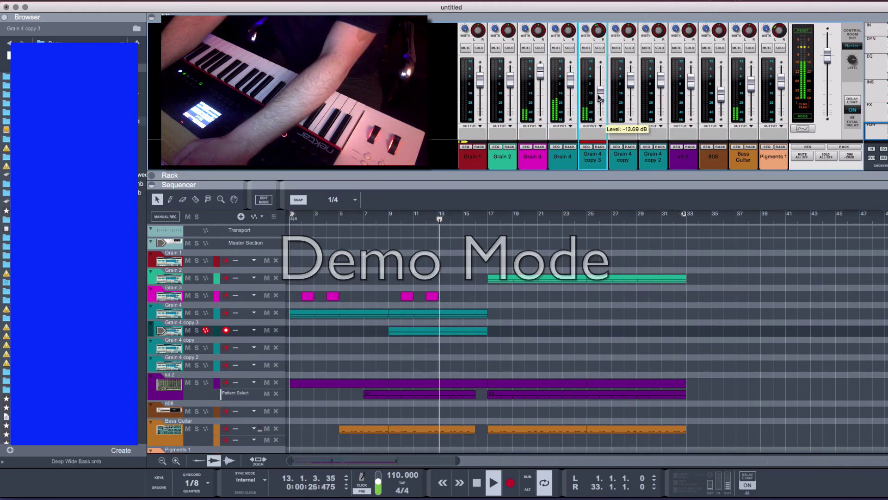
pyautogui.moveTo(599, 96); pyautogui.dragTo(599, 96)
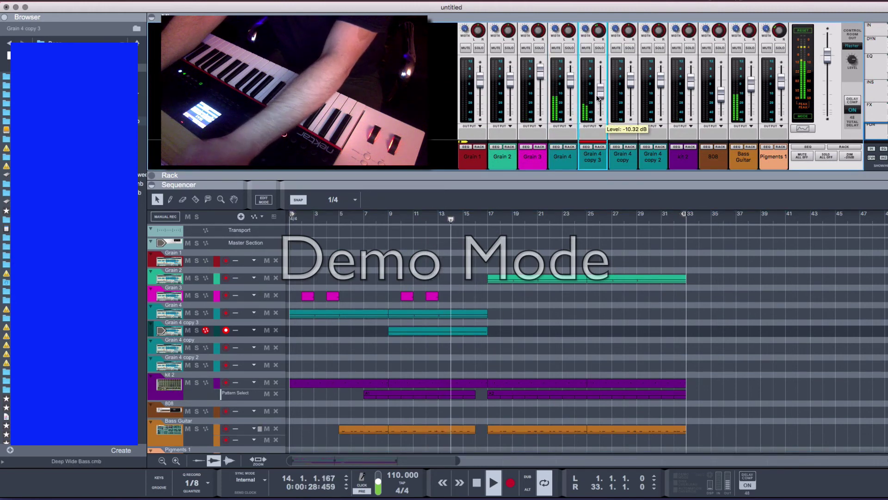
# Step: Copy the Grain 4 copy 3 clip from bar 9 to bar 25
pyautogui.moveTo(402, 334); pyautogui.dragTo(603, 333)
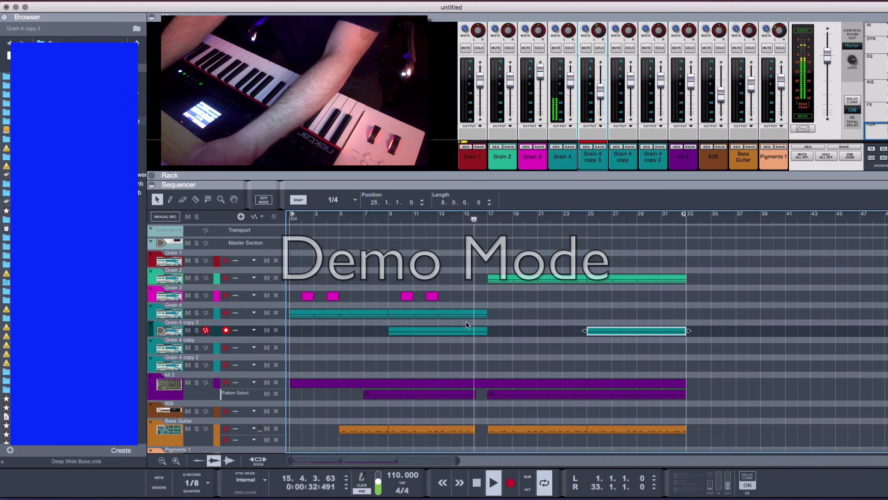
pyautogui.click(390, 332)
# Step: Stop playback, show the Grain 4 copy 3 device in the rack, and adjust its sample position and start marker in the waveform
pyautogui.click(592, 156)
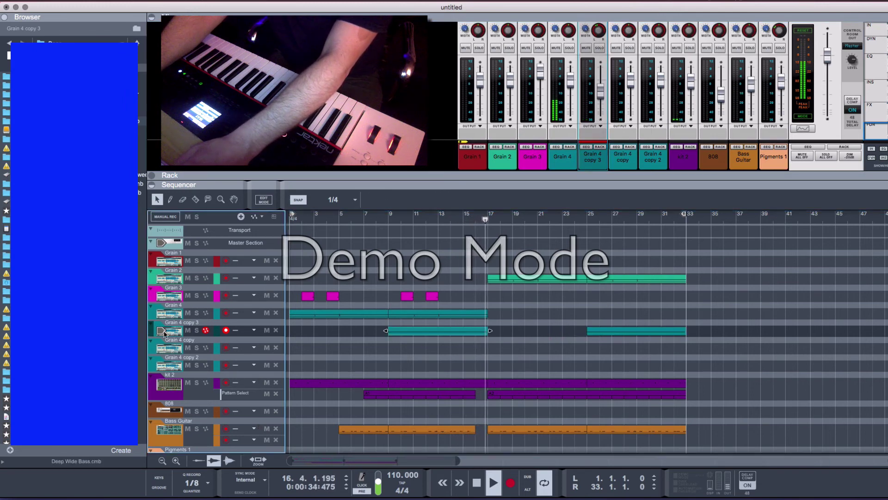
pyautogui.press('space')
pyautogui.moveTo(543, 184); pyautogui.dragTo(412, 272)
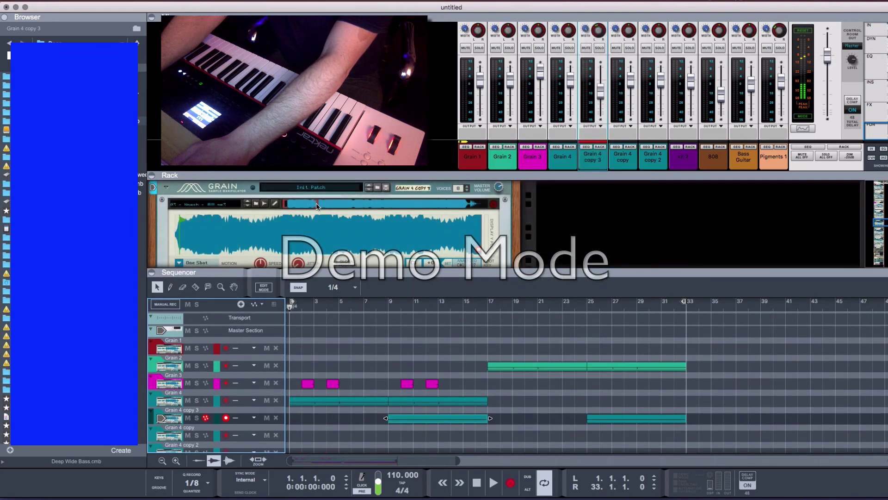
pyautogui.moveTo(317, 207); pyautogui.dragTo(343, 211)
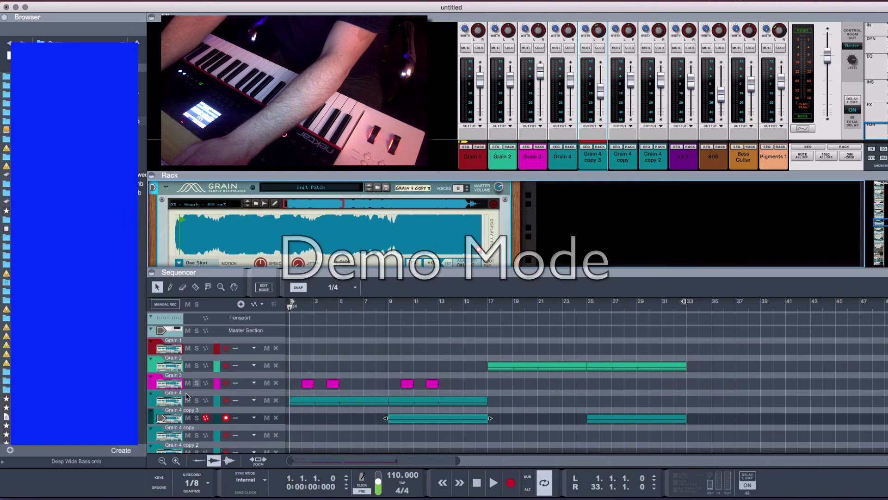
pyautogui.click(170, 421)
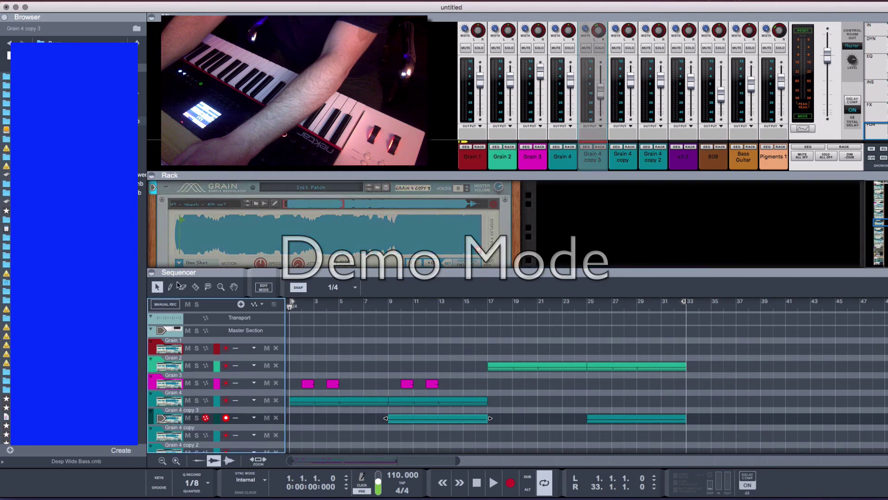
pyautogui.click(180, 220)
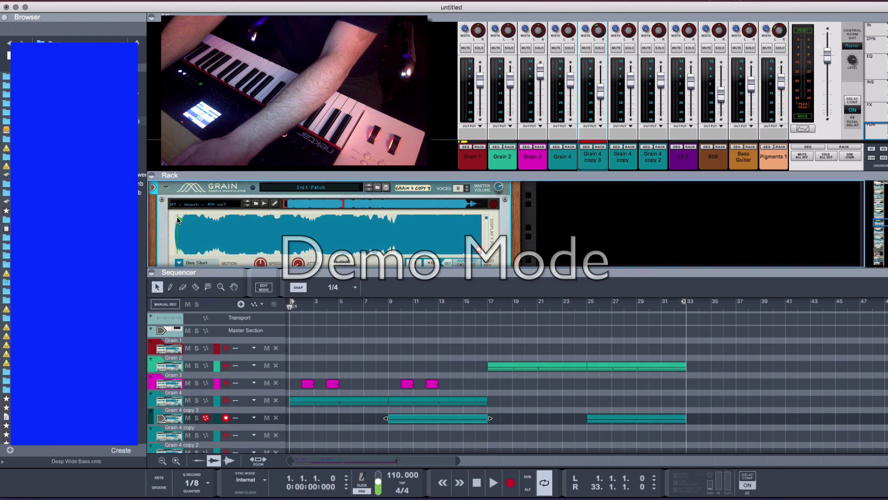
# Step: During playback, copy the last 8-bar Grain 4 copy 3 and Grain 2 clips to bar 33 and extend the loop end to bar 41
pyautogui.press('space')
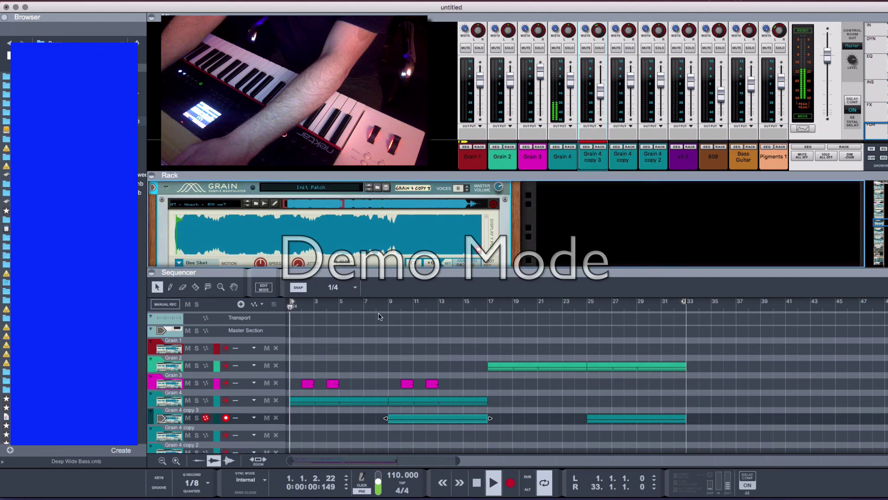
pyautogui.click(585, 403)
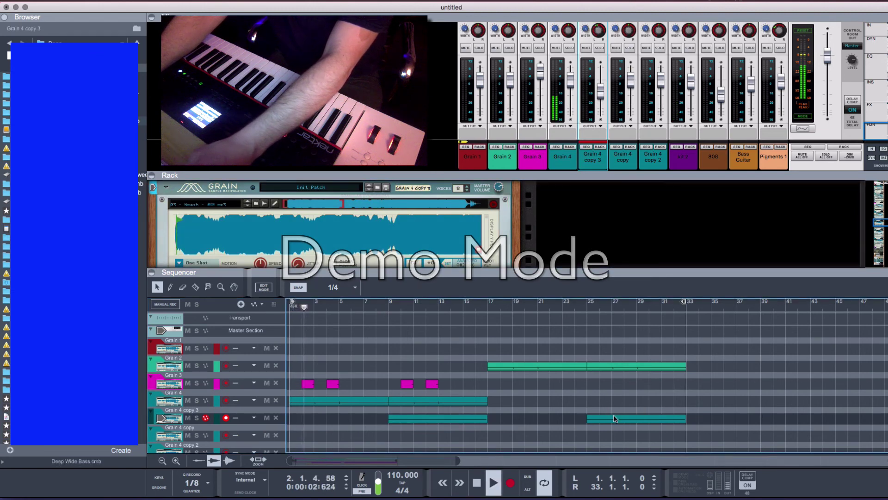
pyautogui.scroll(-5, 626, 370)
pyautogui.moveTo(606, 272); pyautogui.dragTo(605, 175)
pyautogui.scroll(3, 644, 366)
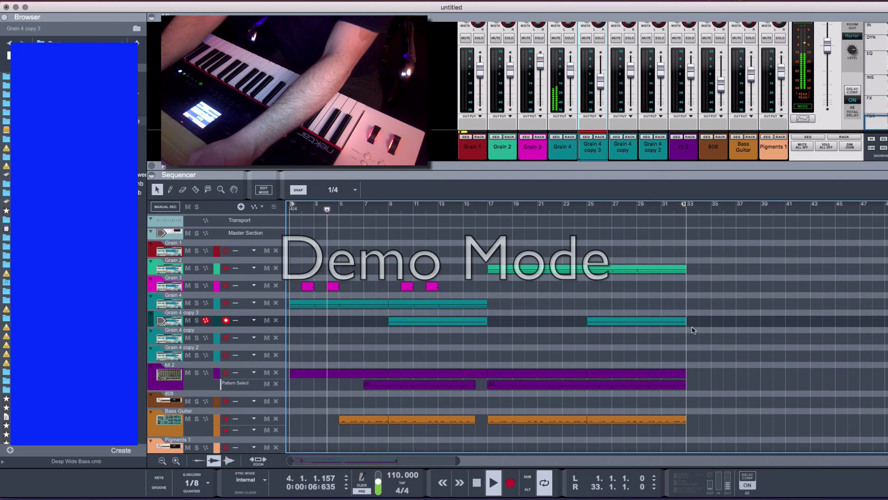
pyautogui.moveTo(644, 329); pyautogui.dragTo(727, 331)
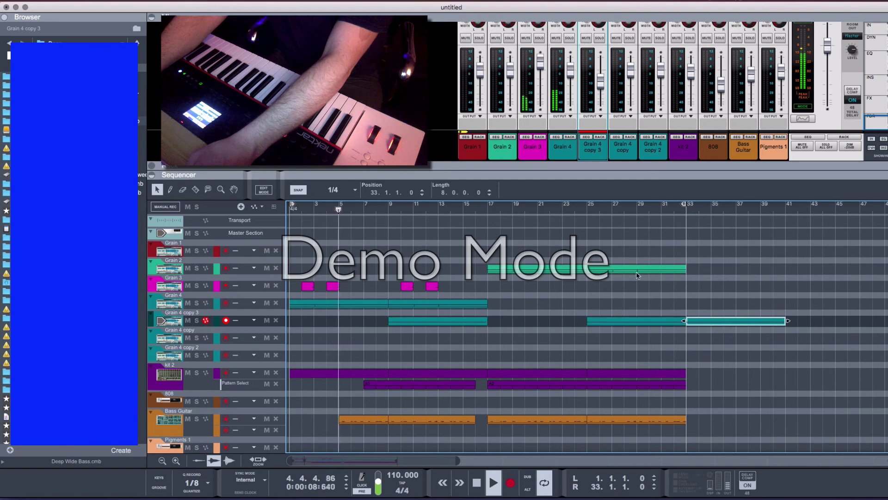
pyautogui.moveTo(637, 274); pyautogui.dragTo(726, 278)
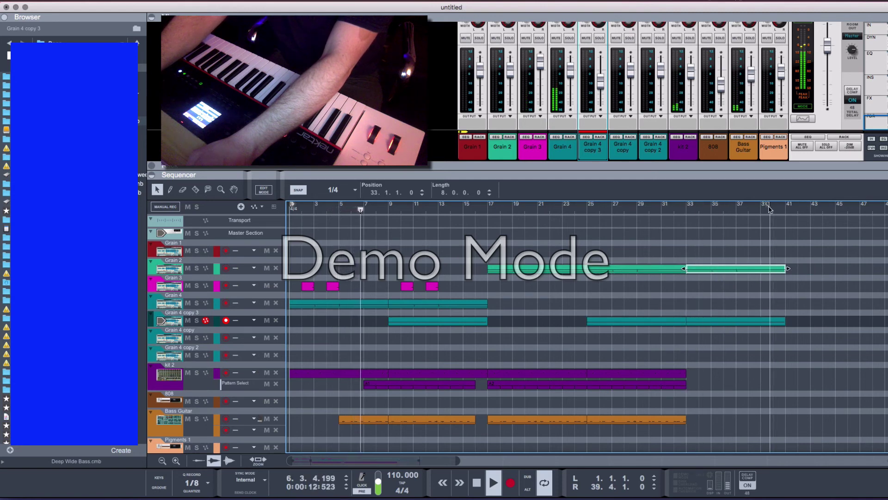
pyautogui.moveTo(769, 209); pyautogui.dragTo(783, 210)
# Step: Shorten the Grain 2 clip at bar 33 to end at bar 37, and copy the last Bass Guitar clip to bar 33
pyautogui.moveTo(786, 267); pyautogui.dragTo(737, 283)
pyautogui.moveTo(710, 352); pyautogui.dragTo(724, 427)
pyautogui.click(604, 422)
pyautogui.moveTo(542, 386); pyautogui.dragTo(740, 387)
pyautogui.moveTo(884, 385); pyautogui.dragTo(795, 384)
pyautogui.click(793, 401)
pyautogui.click(787, 385)
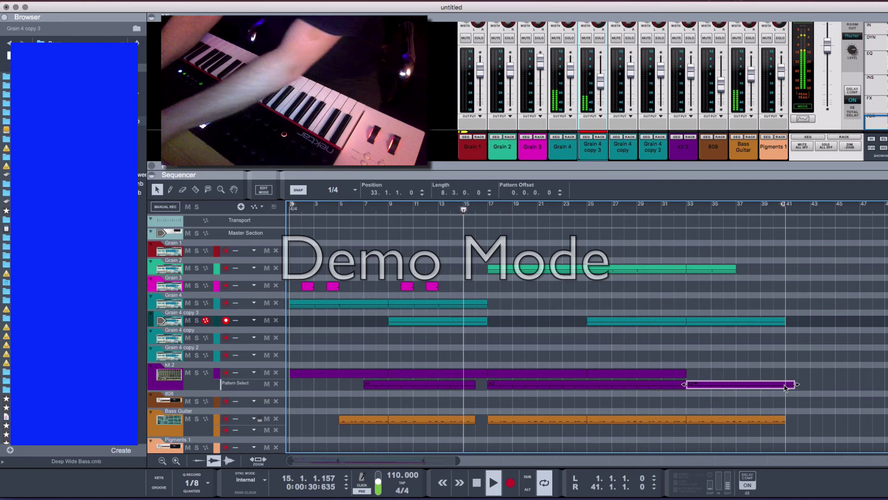
pyautogui.press('Delete')
# Step: Copy the Grain 4 clip from bar 9 to bar 33 and remove the Grain 2 part after bar 33
pyautogui.moveTo(401, 304); pyautogui.dragTo(706, 303)
pyautogui.click(730, 269)
pyautogui.moveTo(735, 270); pyautogui.dragTo(686, 269)
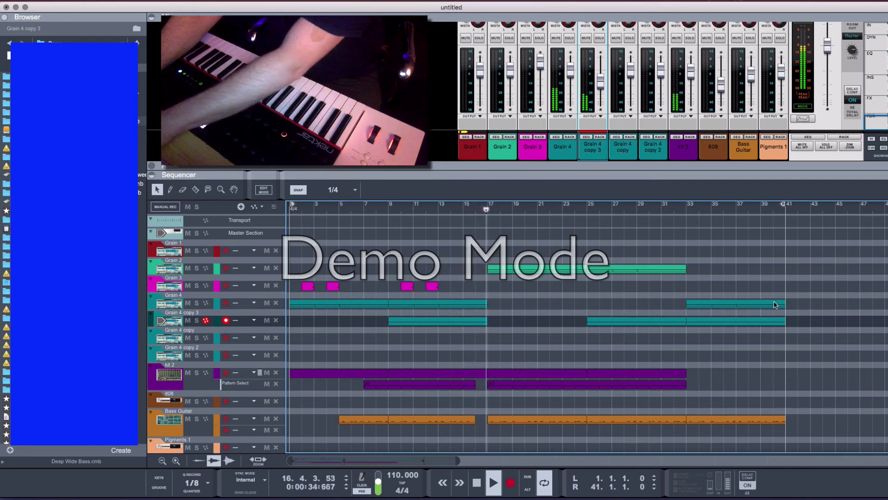
# Step: Shorten the Grain 4 clip at bar 33 to about two bars
pyautogui.click(768, 303)
pyautogui.moveTo(787, 303); pyautogui.dragTo(720, 312)
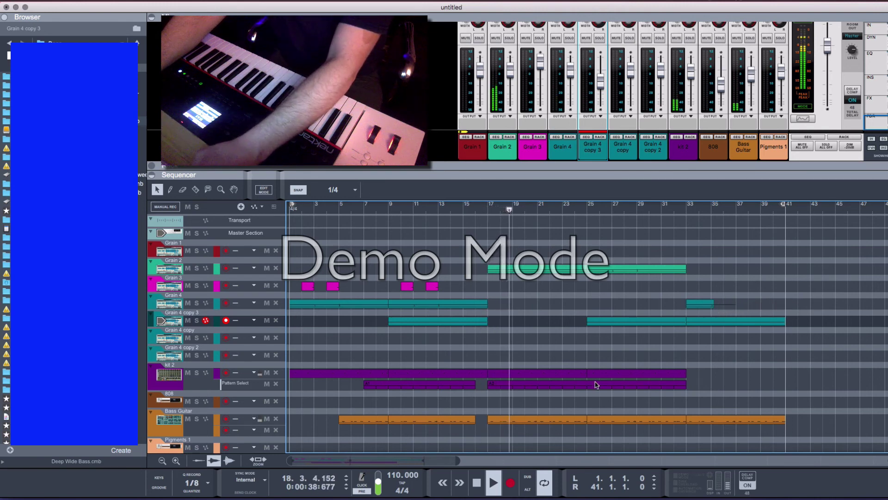
# Step: Copy the kit 2 pattern clip from bar 7 to bar 33 and shorten the copy to 4 bars
pyautogui.moveTo(435, 390); pyautogui.dragTo(712, 384)
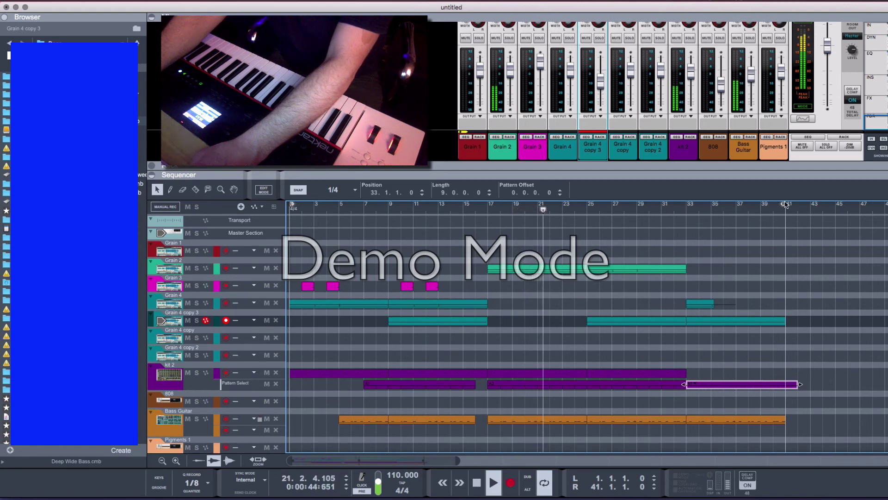
pyautogui.click(744, 343)
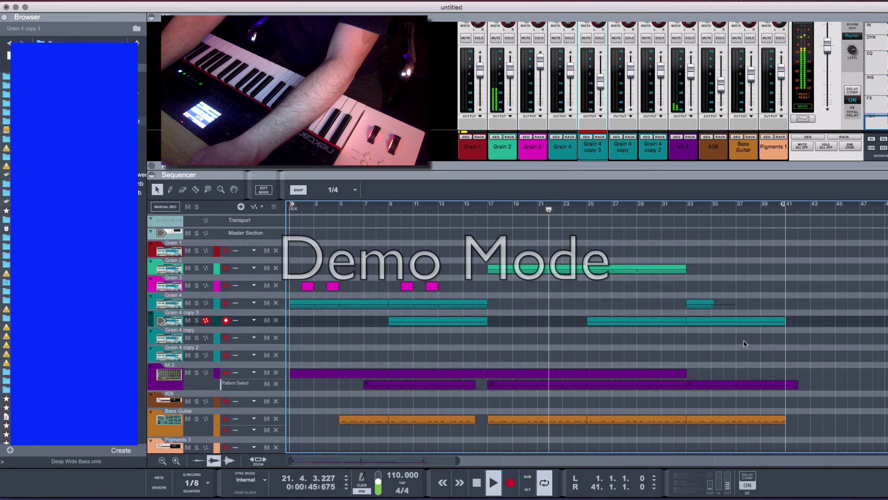
pyautogui.click(796, 385)
pyautogui.moveTo(787, 386); pyautogui.dragTo(742, 391)
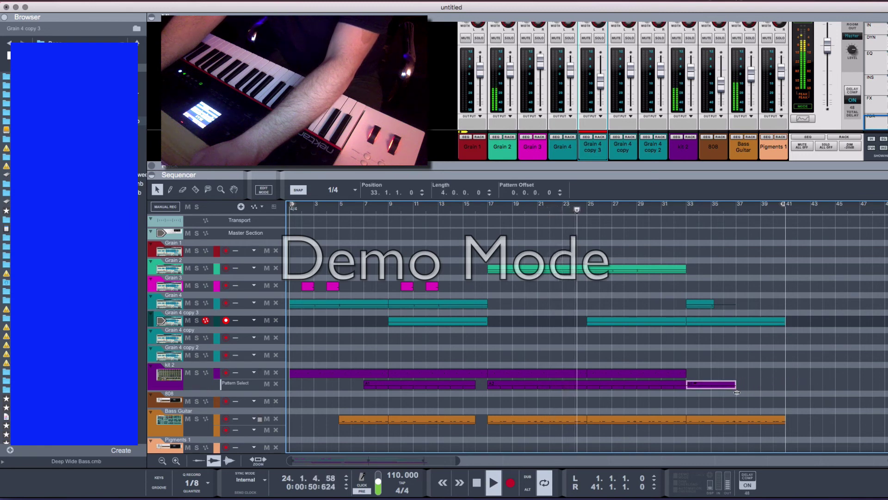
# Step: Copy the kit 2 clip from bar 25 to bar 33 and shorten the kit 2 pattern clip there to end at bar 36
pyautogui.click(714, 350)
pyautogui.moveTo(614, 374); pyautogui.dragTo(705, 376)
pyautogui.click(734, 384)
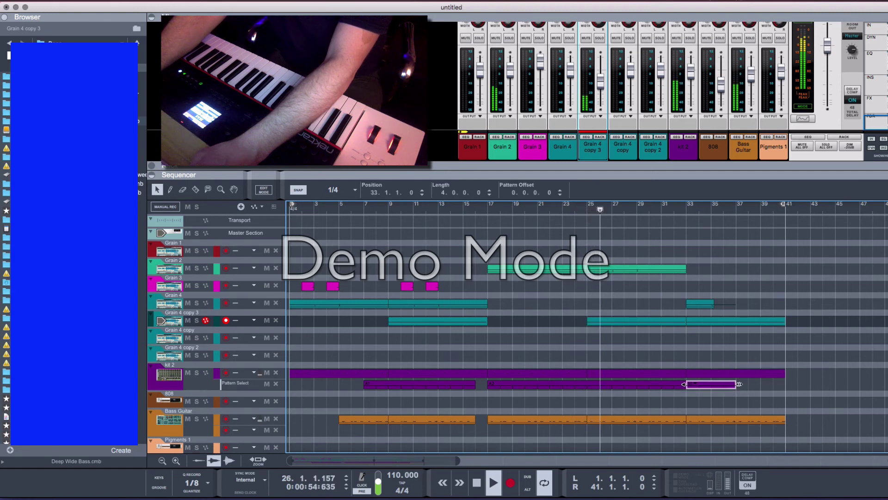
# Step: Shorten the last kit 2 clip to end at bar 39 and the last Bass Guitar clip to end late in bar 39
pyautogui.click(773, 374)
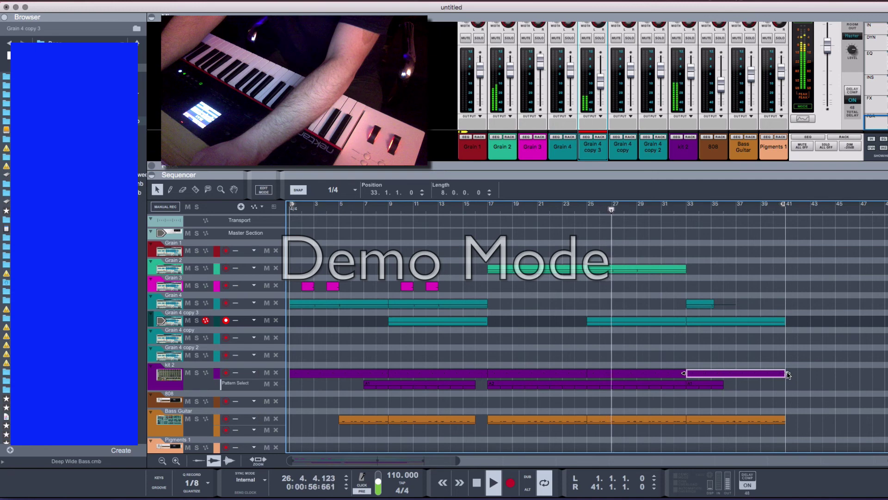
pyautogui.moveTo(788, 375); pyautogui.dragTo(763, 379)
pyautogui.click(775, 419)
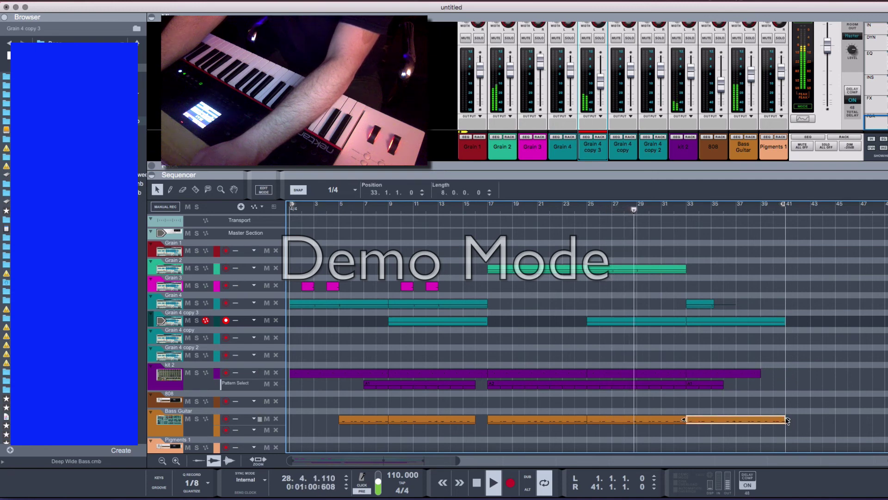
pyautogui.moveTo(787, 419); pyautogui.dragTo(769, 419)
pyautogui.click(750, 214)
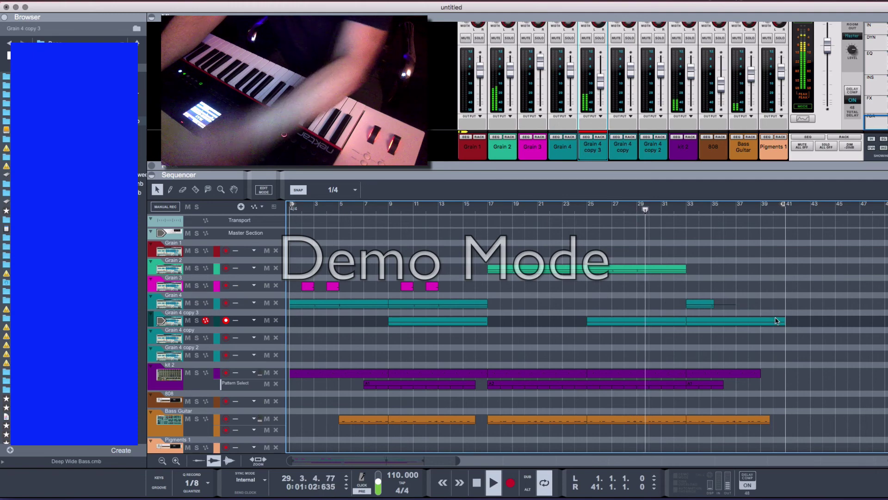
# Step: Play the arrangement from the start and lower the Grain 4 copy 3 channel level to about -13.1 dB
pyautogui.hotkey('shift', 'Return')
pyautogui.hotkey('shift', 'Return')
pyautogui.press('space')
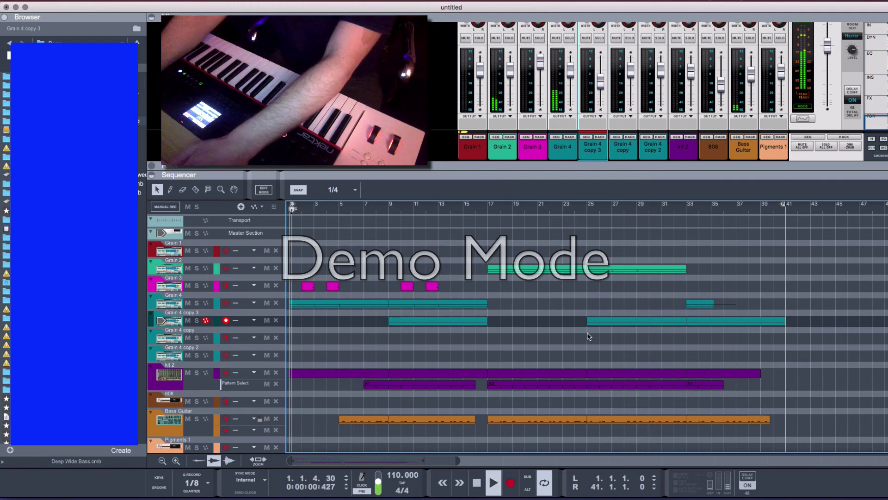
pyautogui.scroll(5, 600, 89)
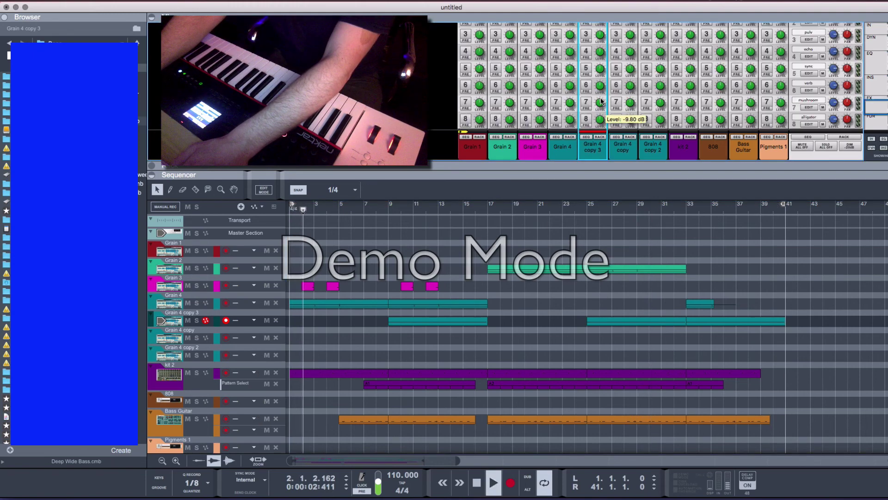
pyautogui.scroll(-5, 600, 87)
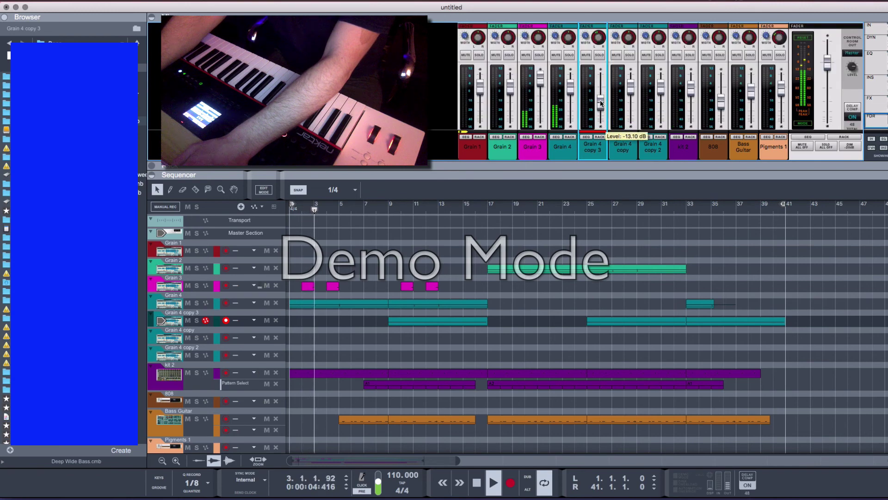
pyautogui.scroll(5, 600, 111)
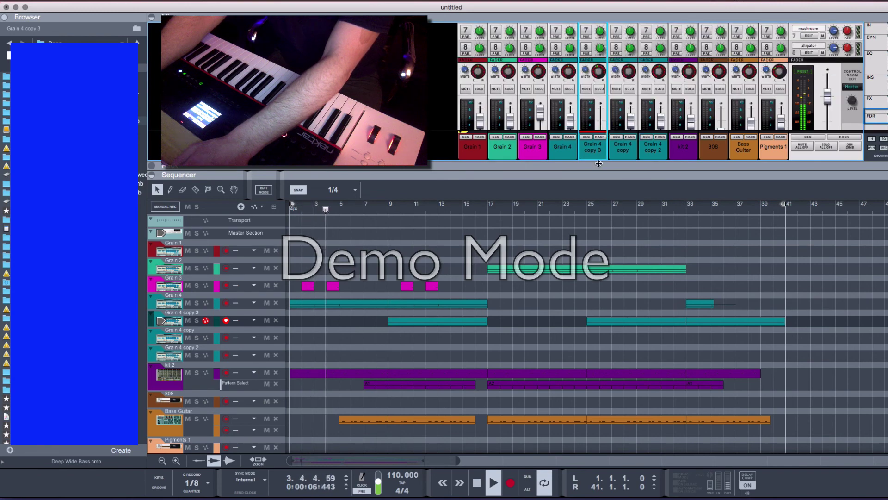
# Step: Enlarge the mixer, enable the FX5 send on Grain 4 copy 3 at -4.86 dB, and lower the channel level to about -18.3 dB
pyautogui.moveTo(598, 166); pyautogui.dragTo(597, 257)
pyautogui.click(586, 97)
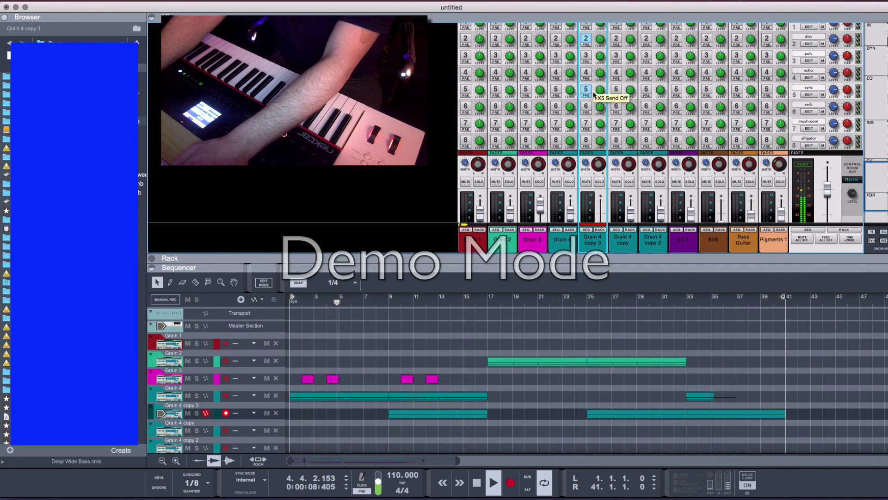
pyautogui.click(587, 91)
pyautogui.moveTo(598, 91); pyautogui.dragTo(596, 74)
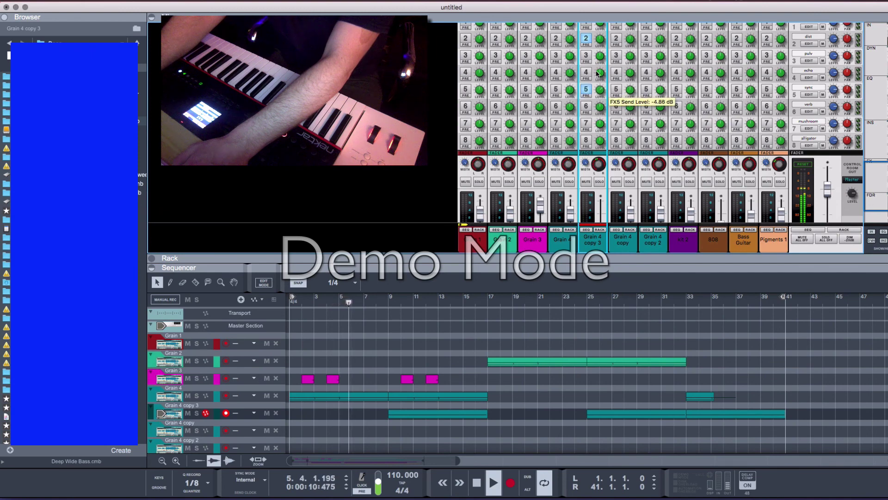
pyautogui.scroll(-2, 601, 175)
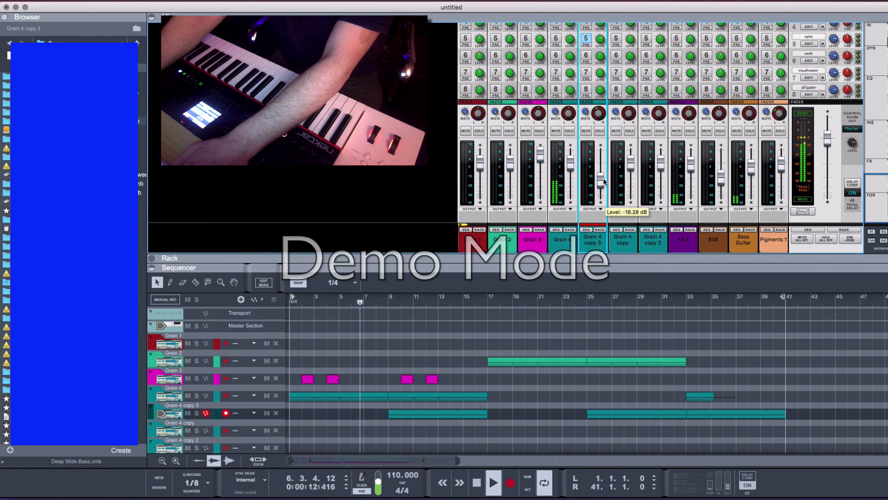
# Step: Turn on the reverb in the Grain 4 copy 3 device and lower its channel level to about -21.3 dB during playback
pyautogui.click(601, 229)
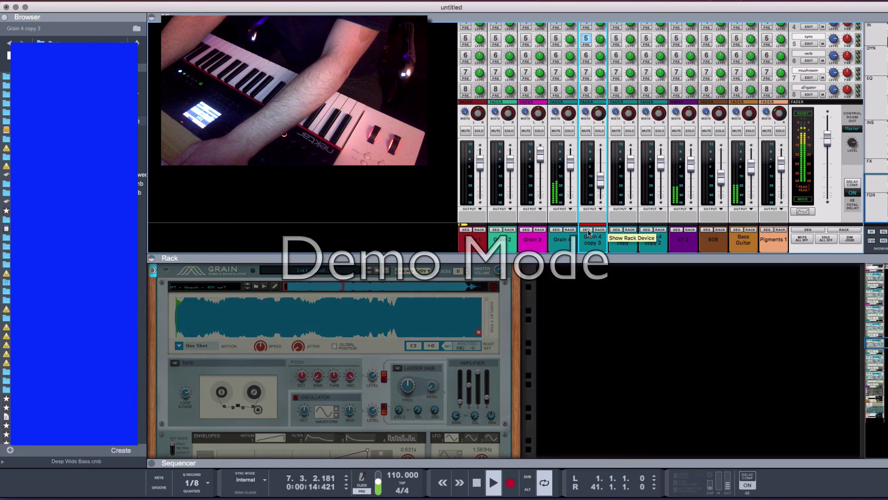
pyautogui.click(492, 407)
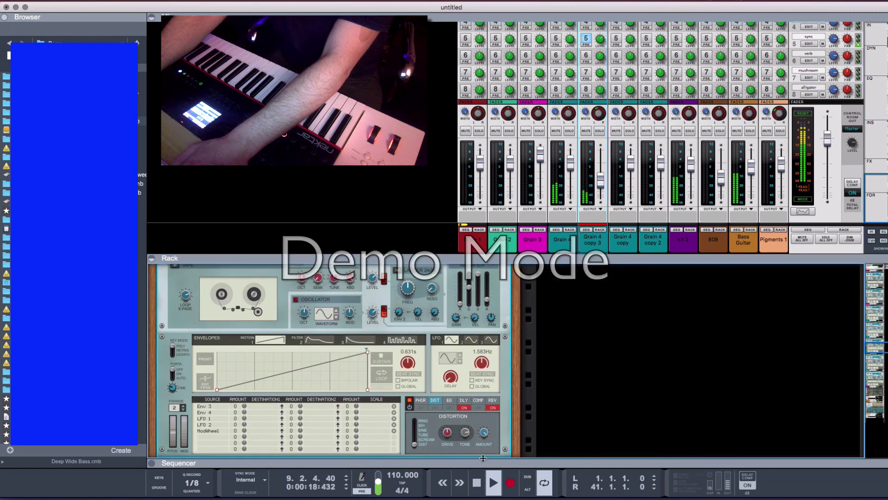
pyautogui.click(590, 189)
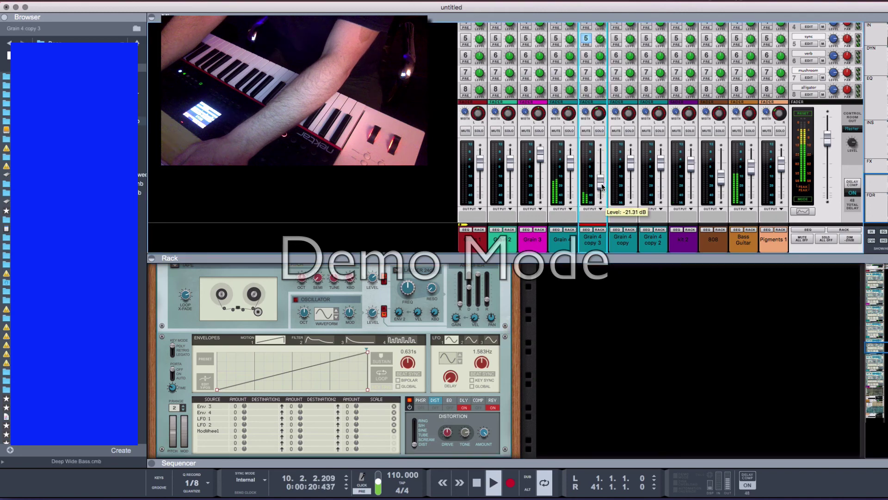
pyautogui.moveTo(527, 459); pyautogui.dragTo(546, 297)
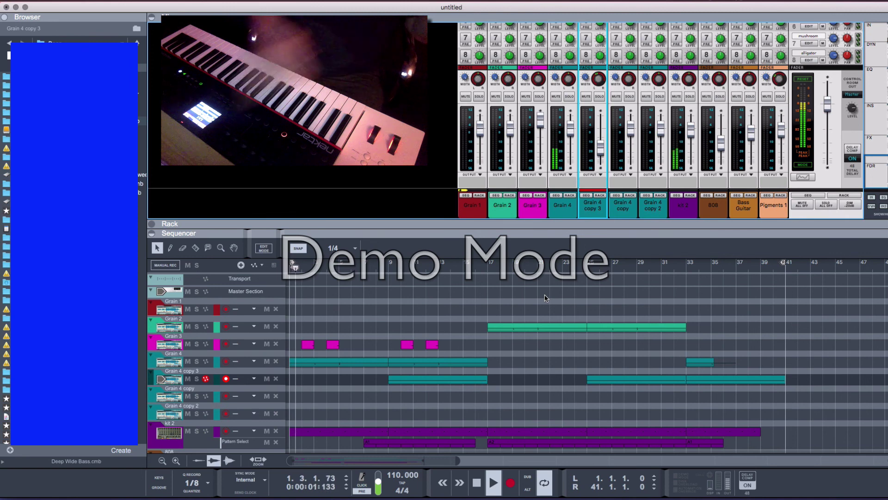
pyautogui.press('space')
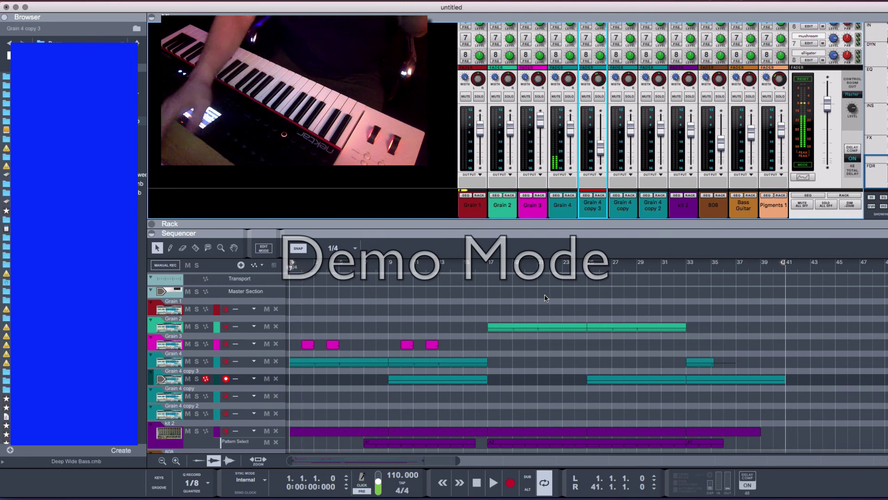